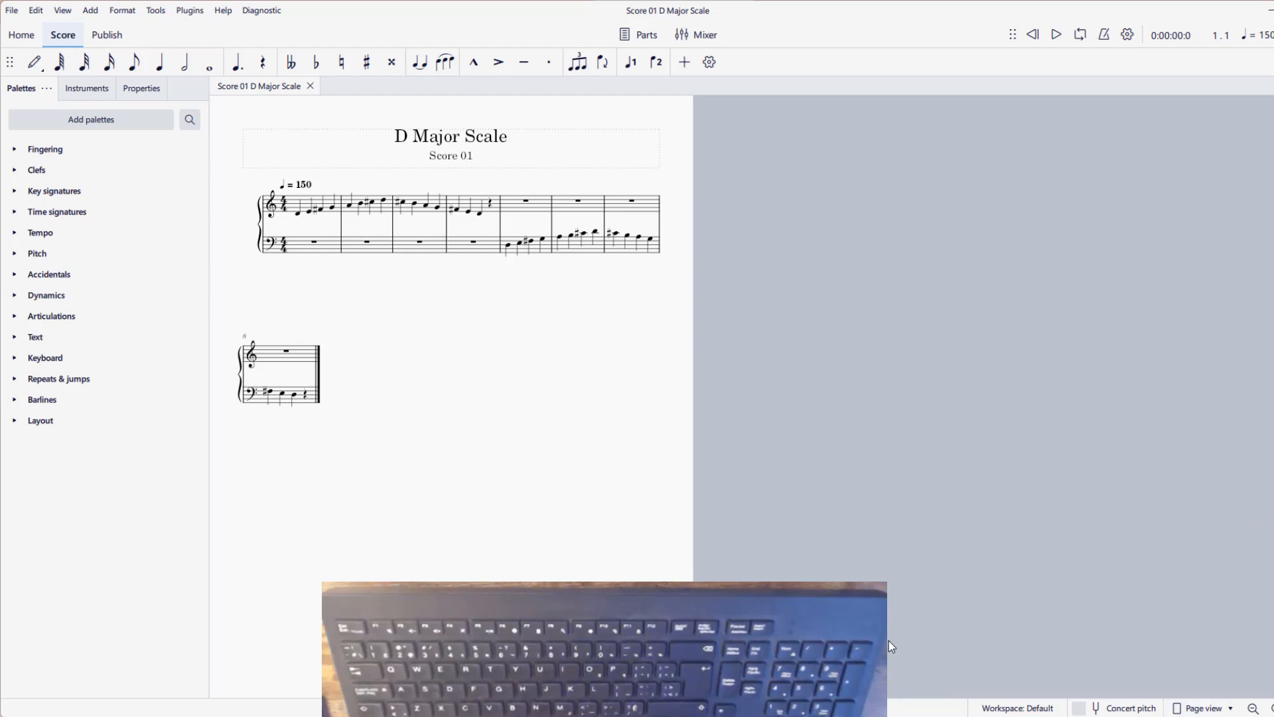
# Bring up the Score 01 D Major Scale score and search its palettes for "break".
pyautogui.moveTo(989, 714)
pyautogui.moveTo(945, 716)
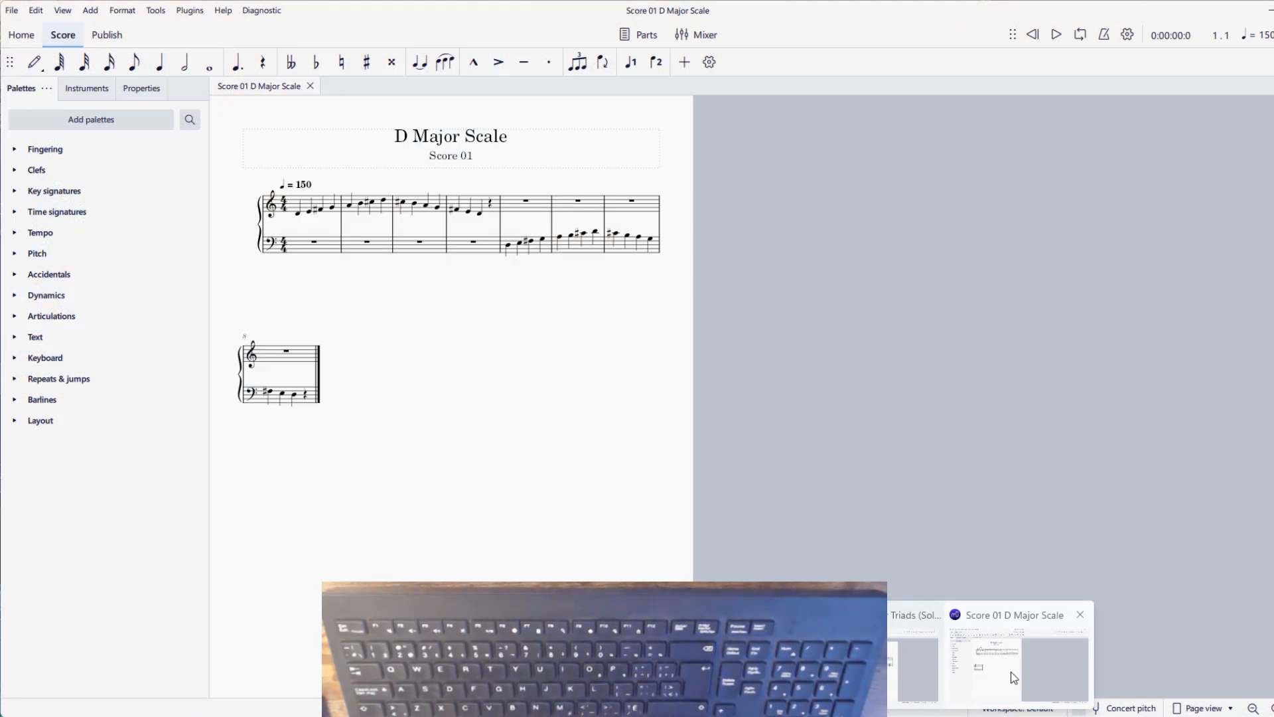
pyautogui.click(1012, 672)
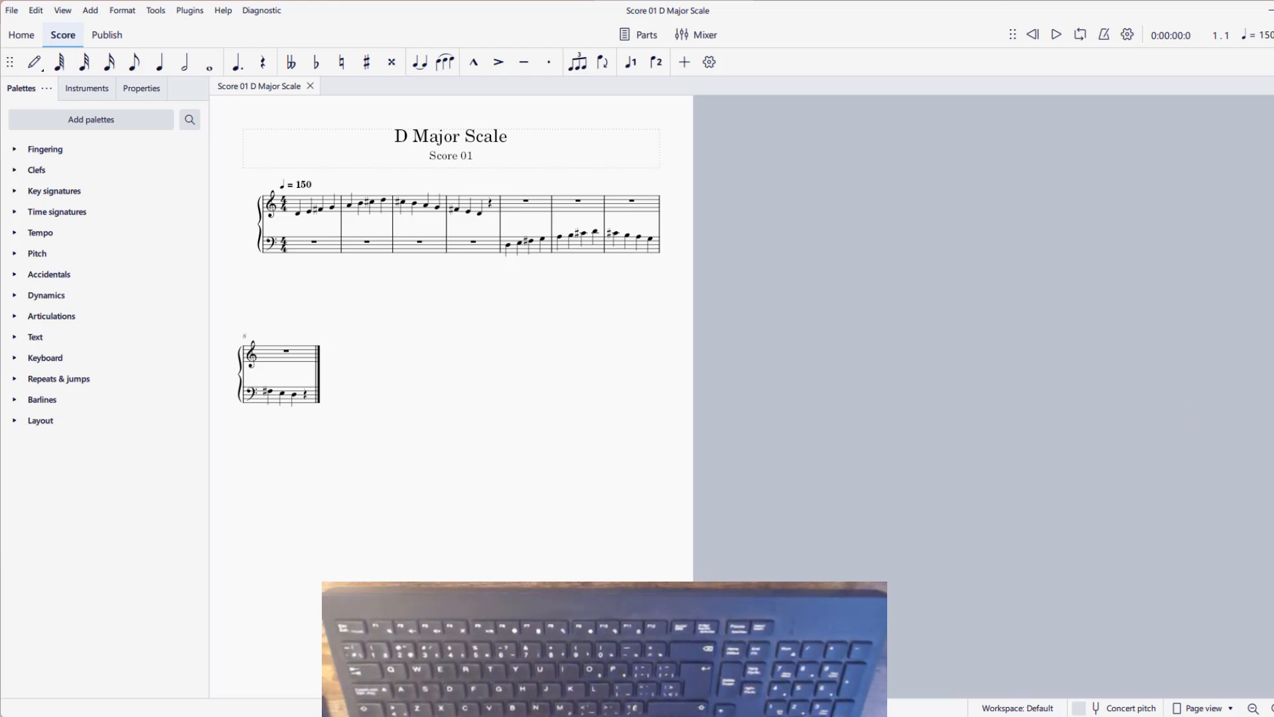
pyautogui.click(1272, 708)
pyautogui.moveTo(371, 394); pyautogui.dragTo(711, 551)
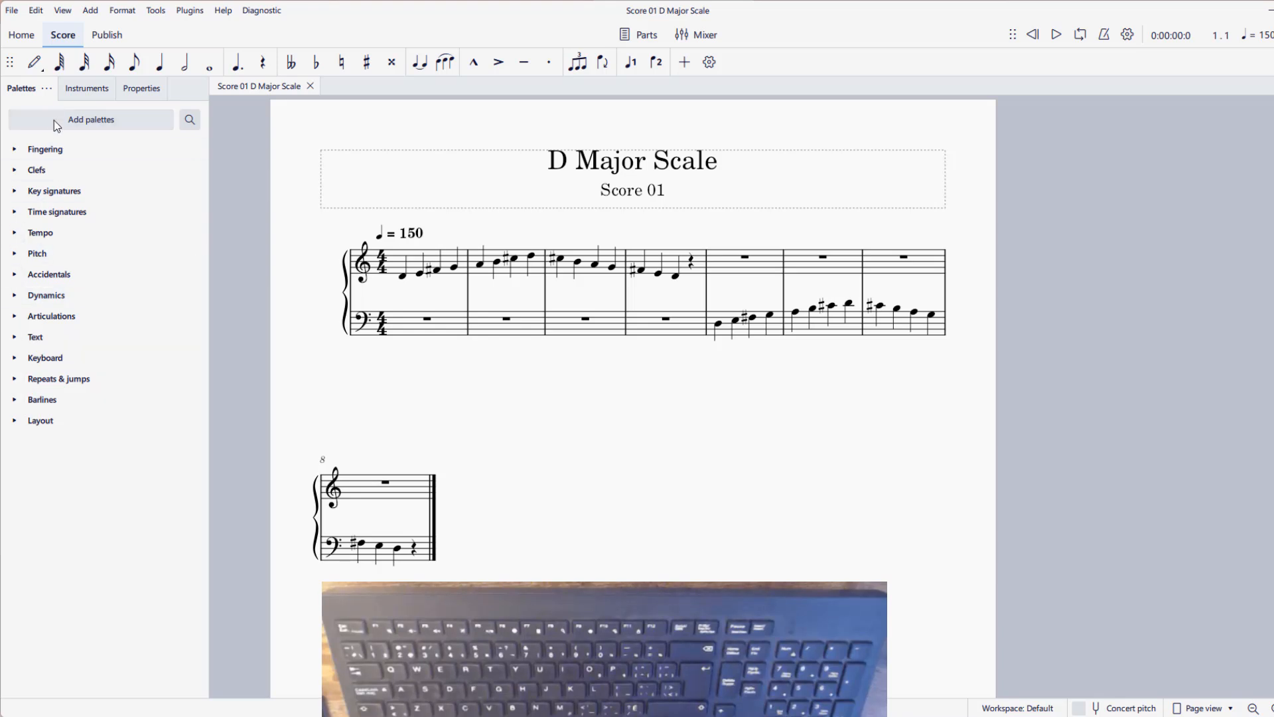
pyautogui.click(190, 121)
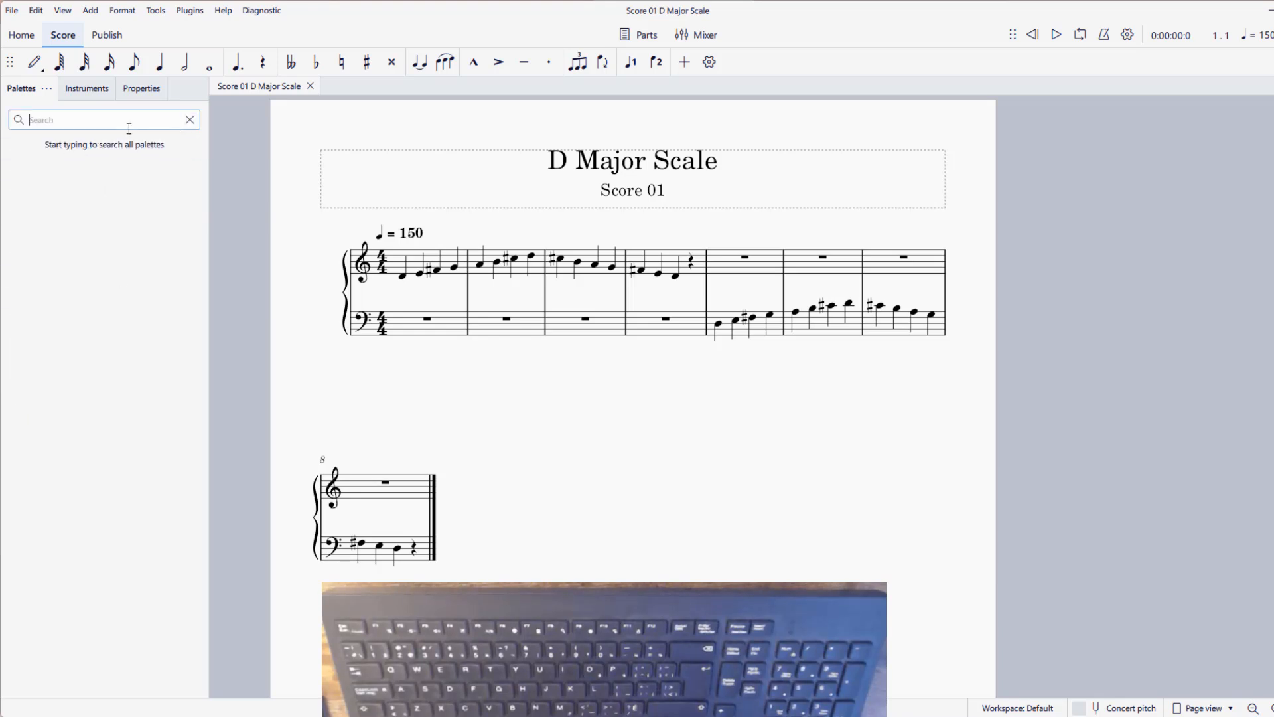
pyautogui.write('break')
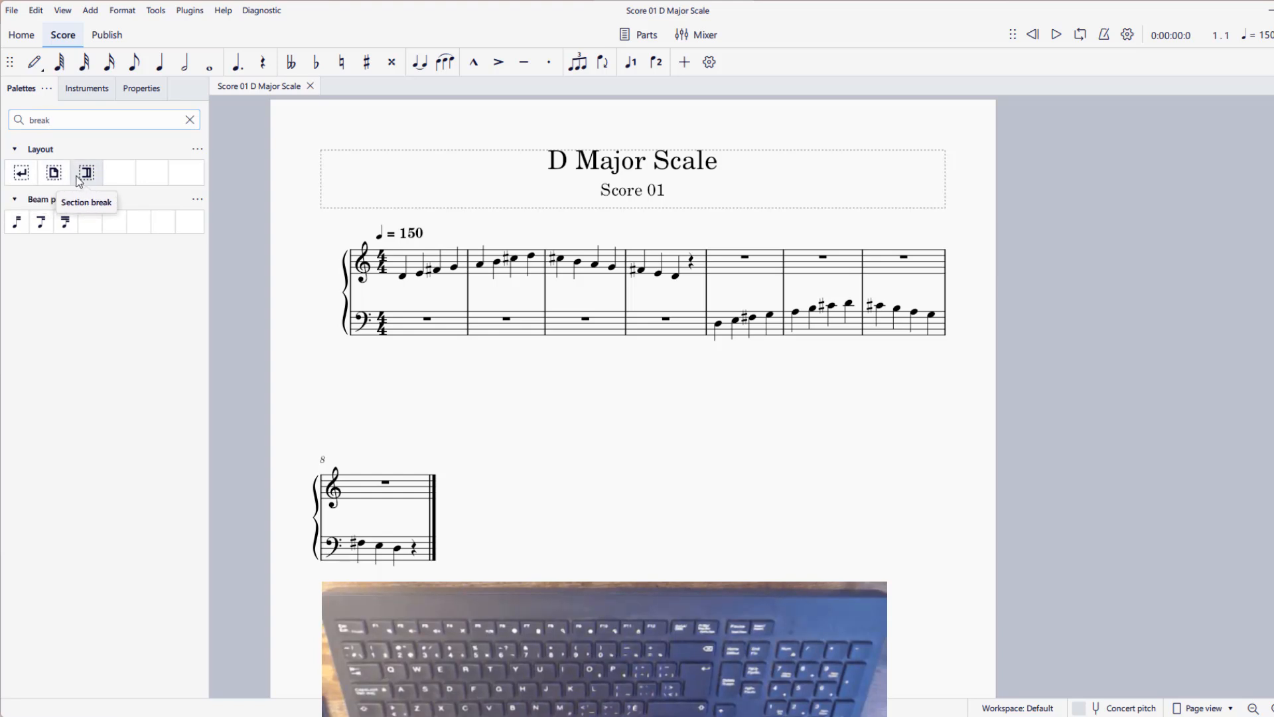
# Add a system break after measure 4 of the D Major Scale score.
pyautogui.click(679, 278)
pyautogui.click(691, 262)
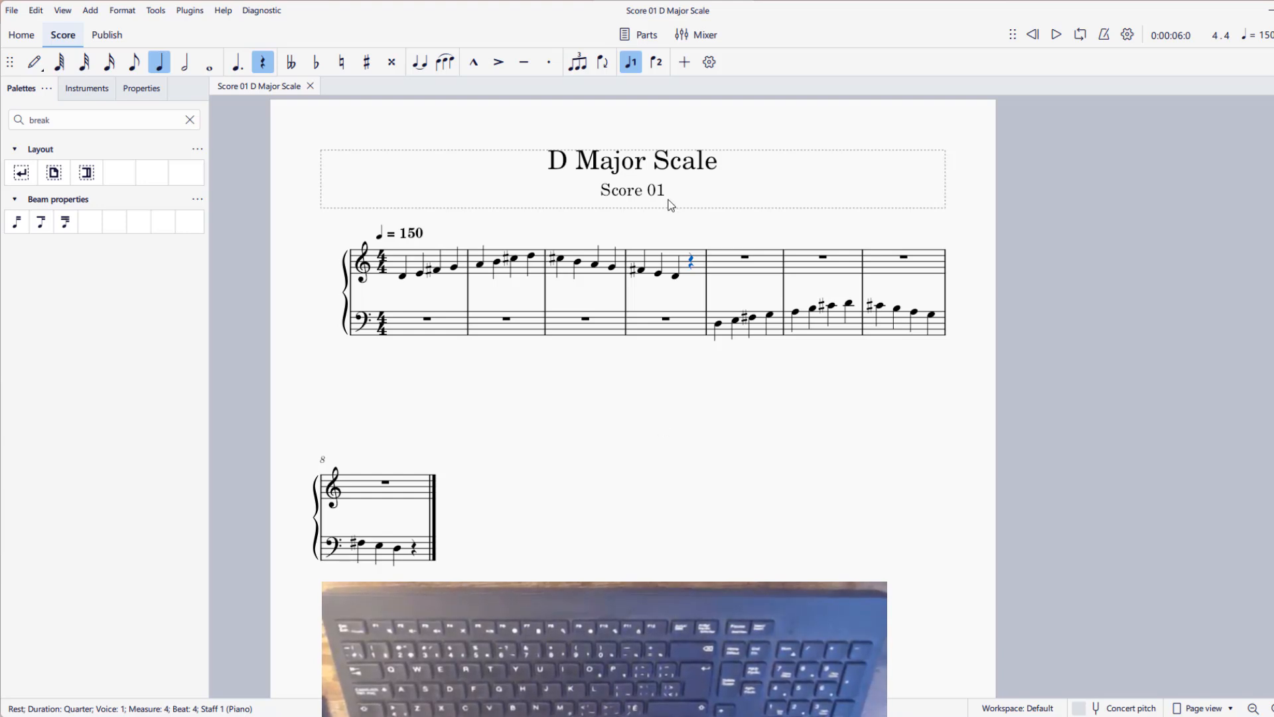
pyautogui.click(639, 271)
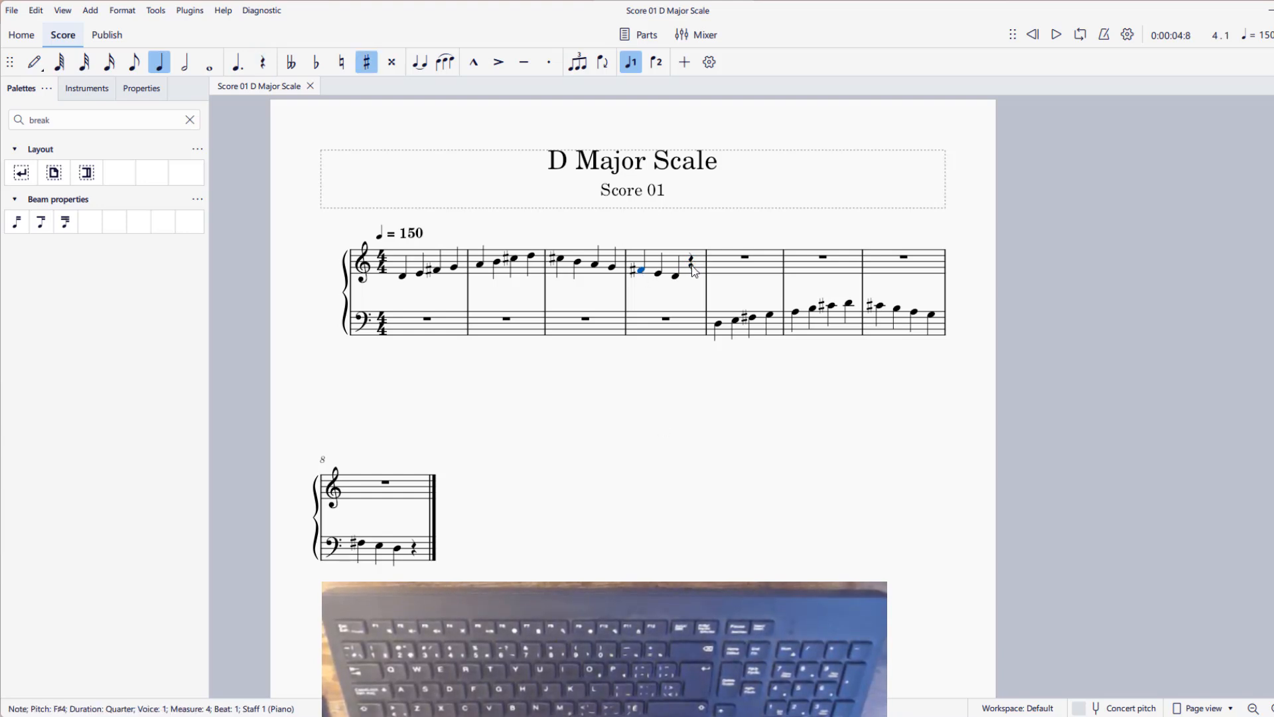
pyautogui.click(667, 319)
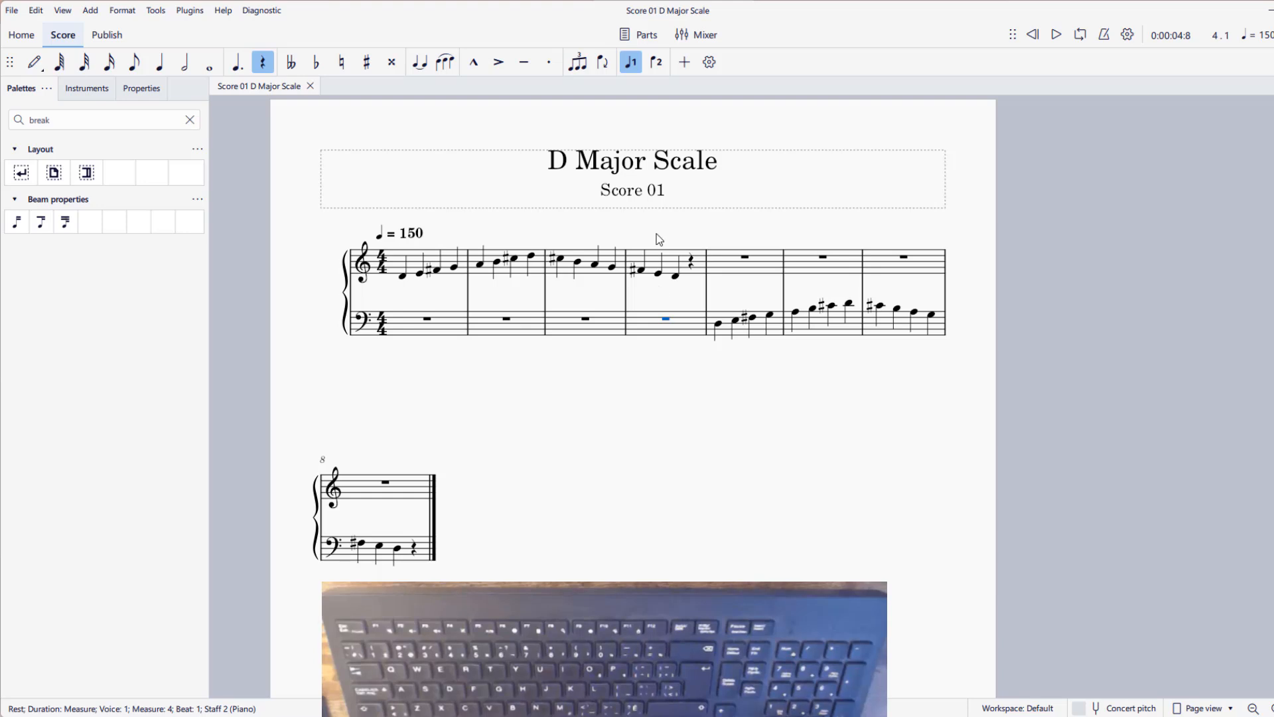
pyautogui.press('Return')
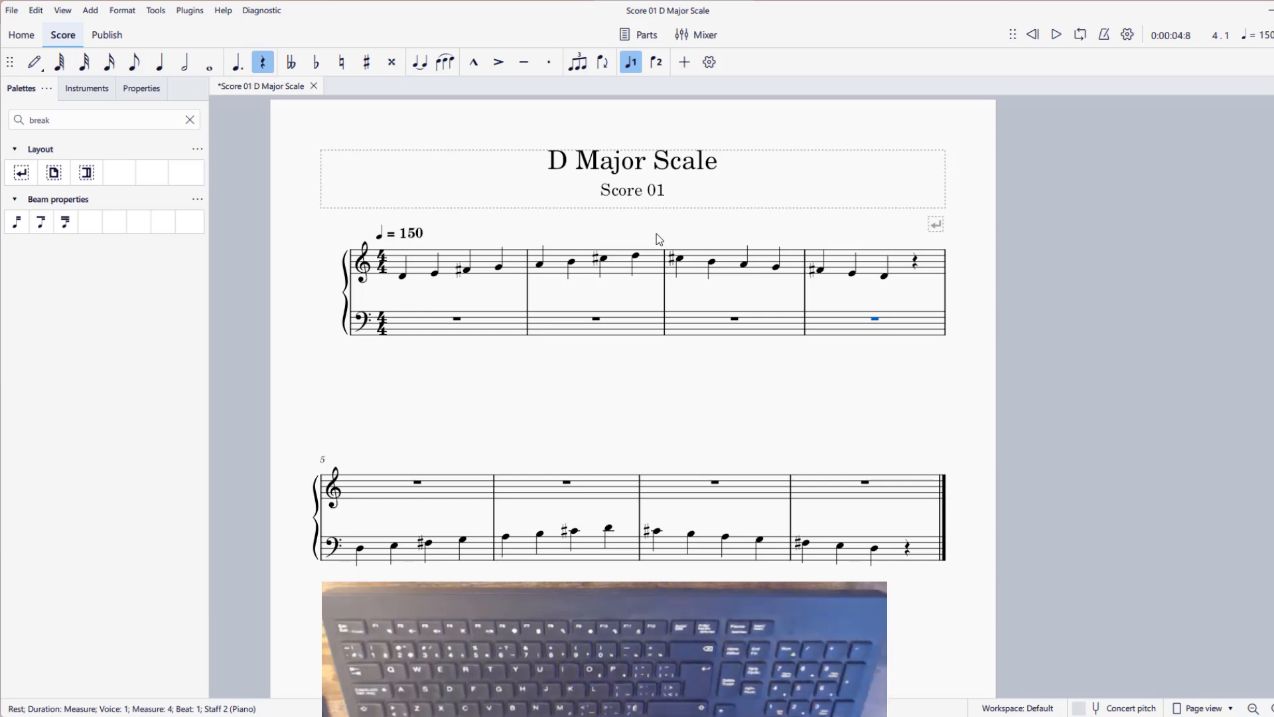
# Switch to the Score 02 Cm and Am Arpeggio score and delete the empty measure 5 from both staves.
pyautogui.moveTo(946, 716)
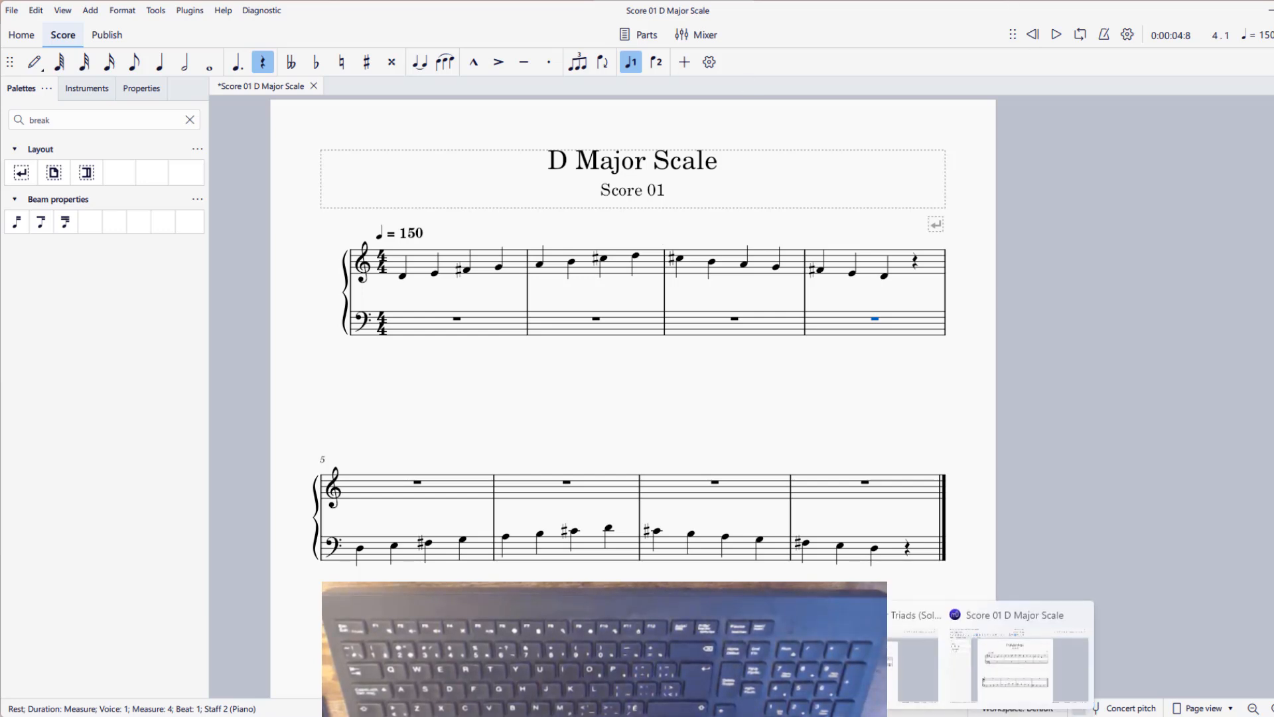
pyautogui.click(903, 667)
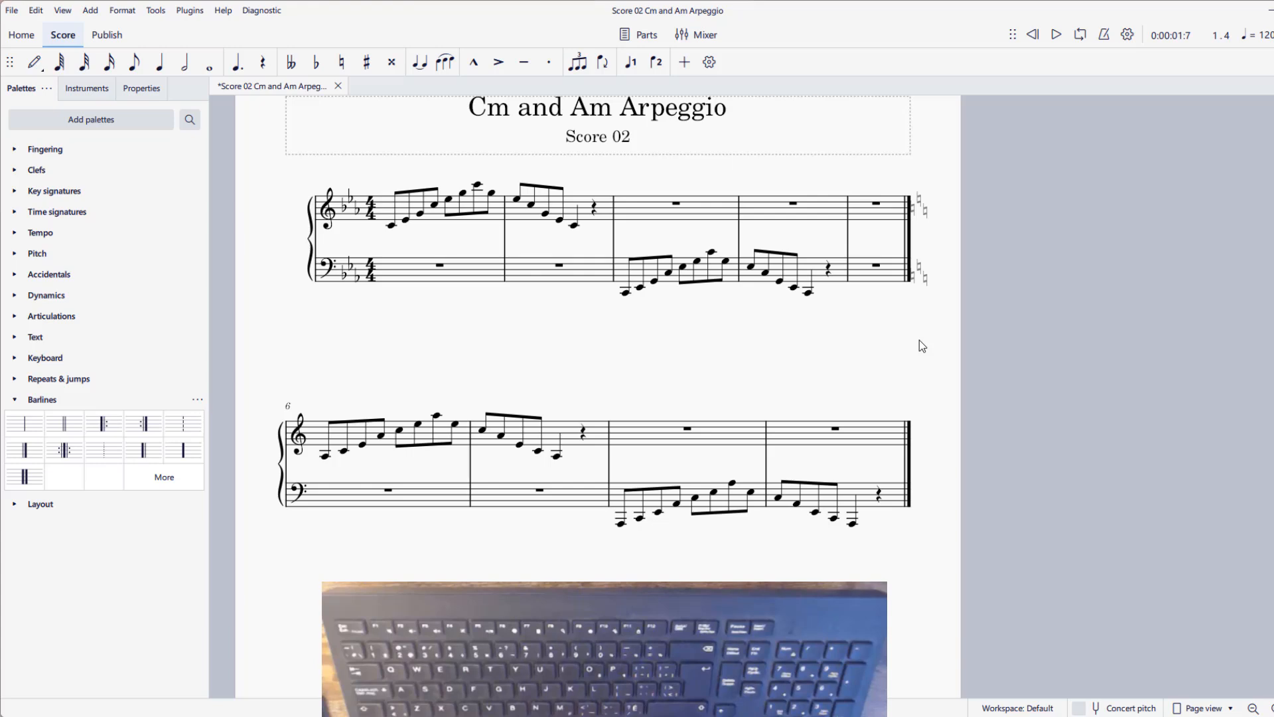
pyautogui.click(879, 212)
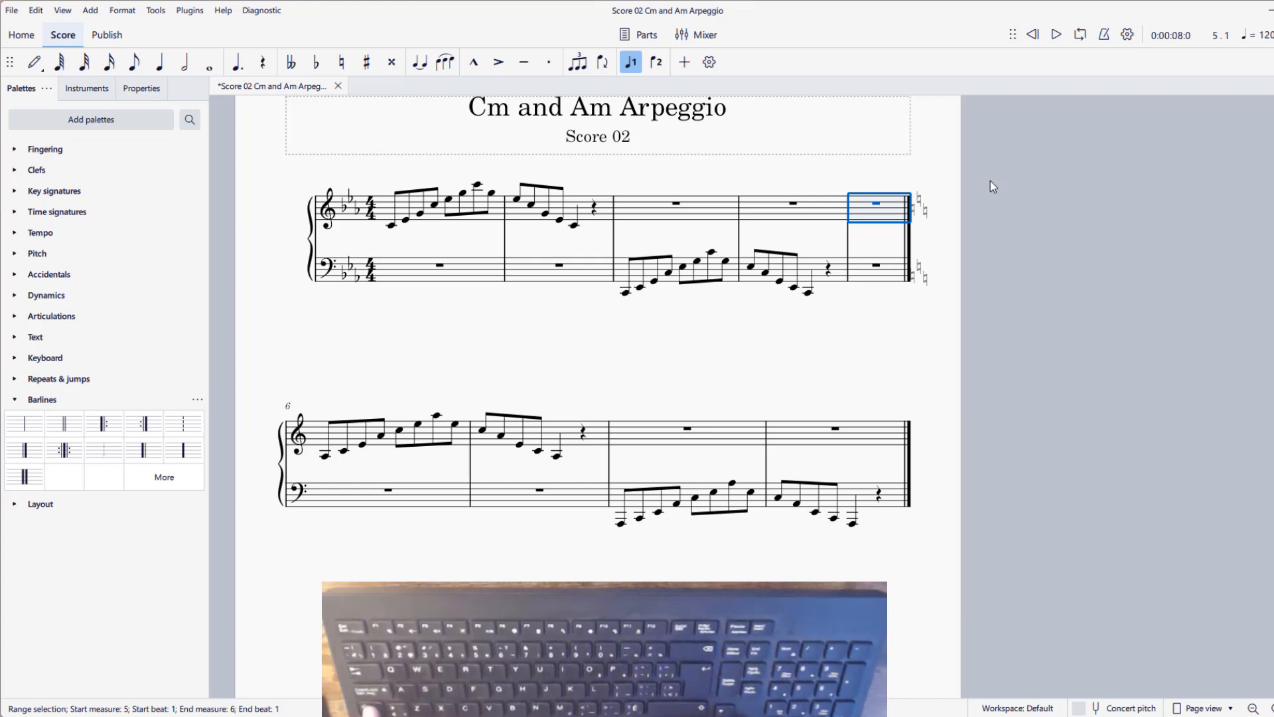
pyautogui.hotkey('shift', 'Down')
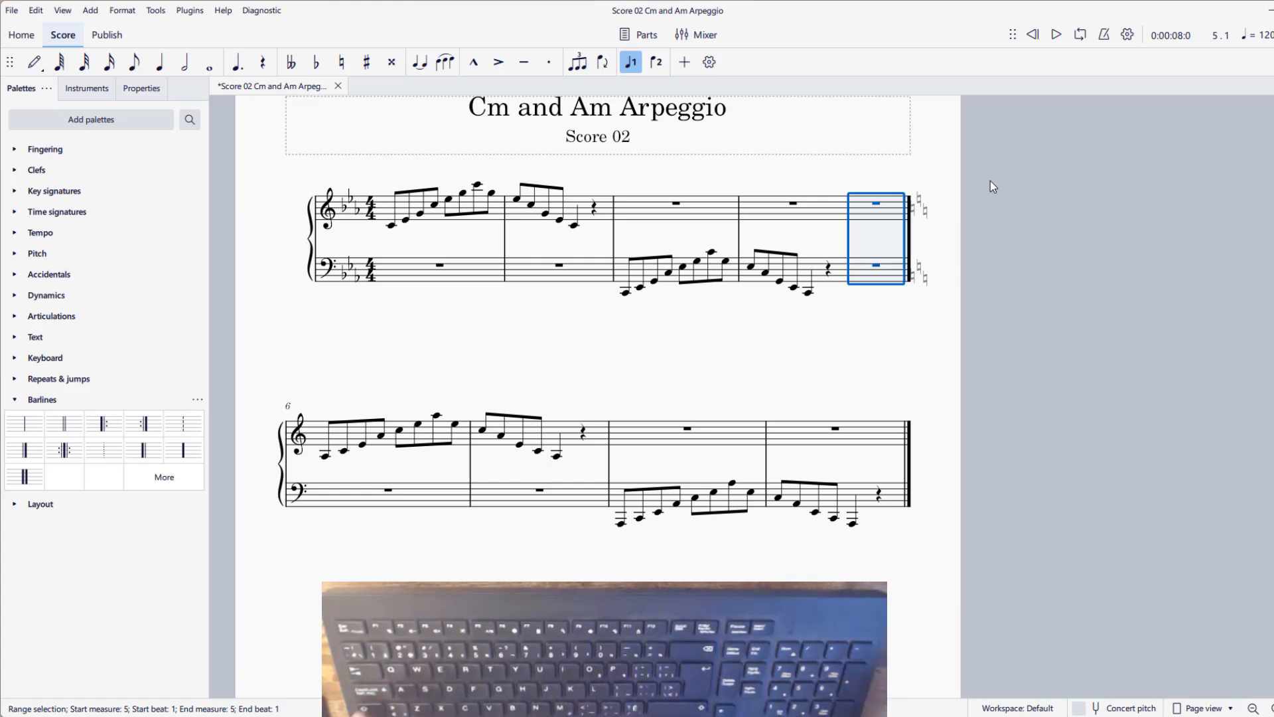
pyautogui.rightClick(869, 217)
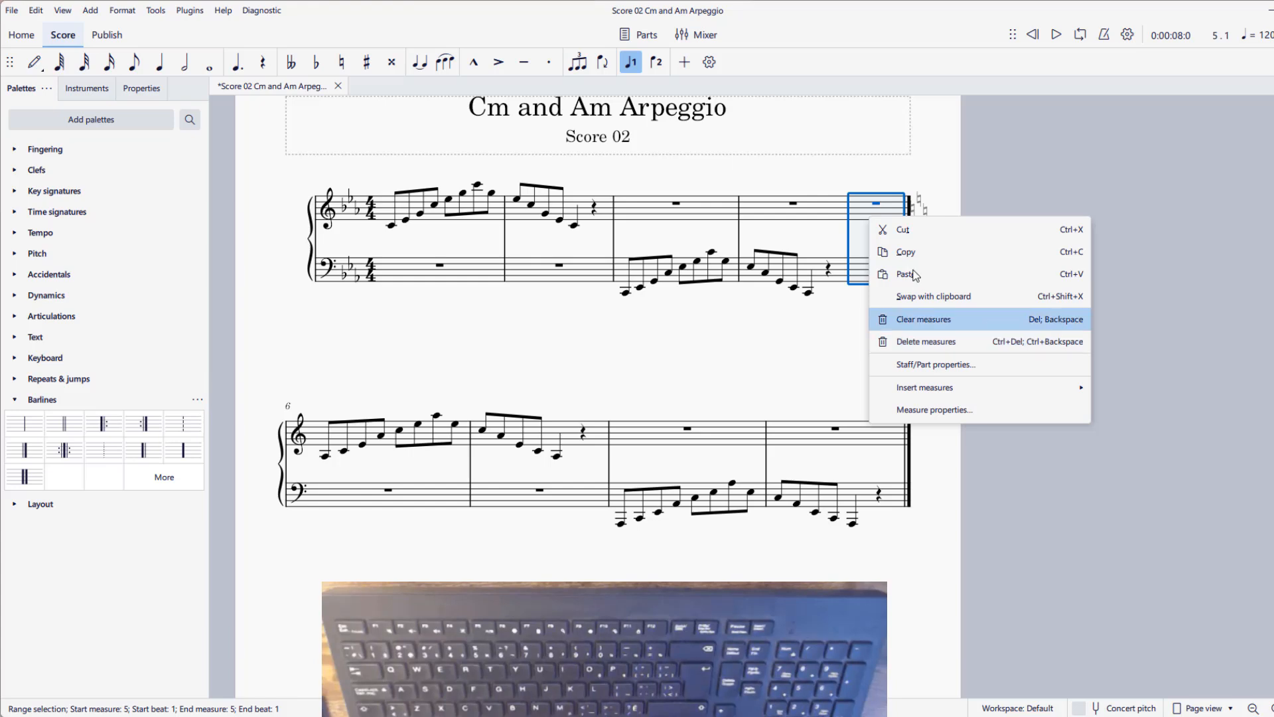
pyautogui.click(871, 219)
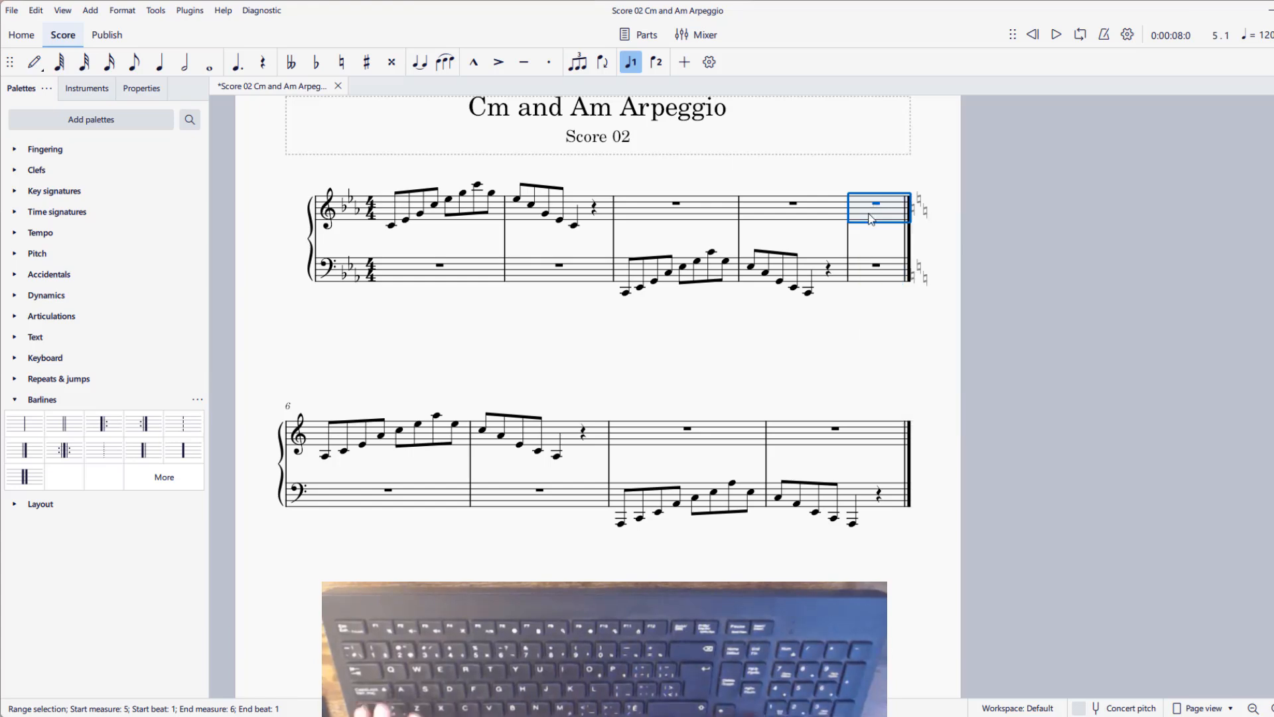
pyautogui.hotkey('shift', 'Down')
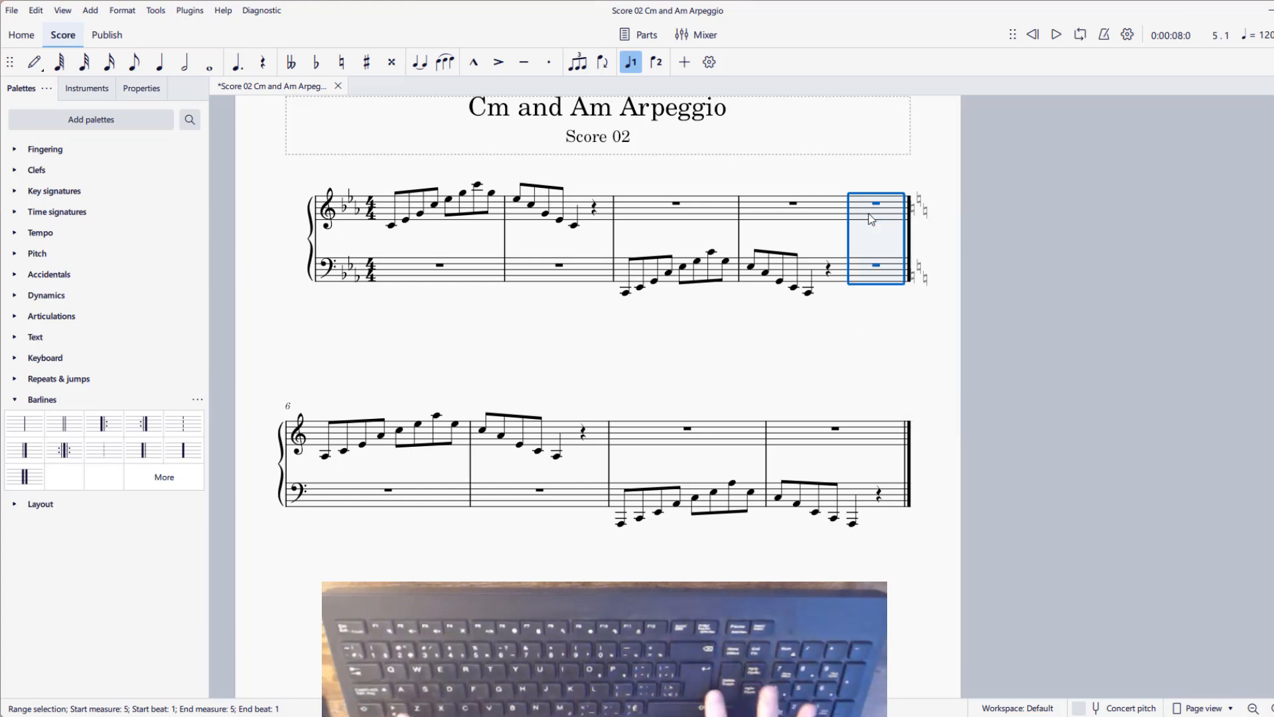
pyautogui.hotkey('ctrl', 'Delete')
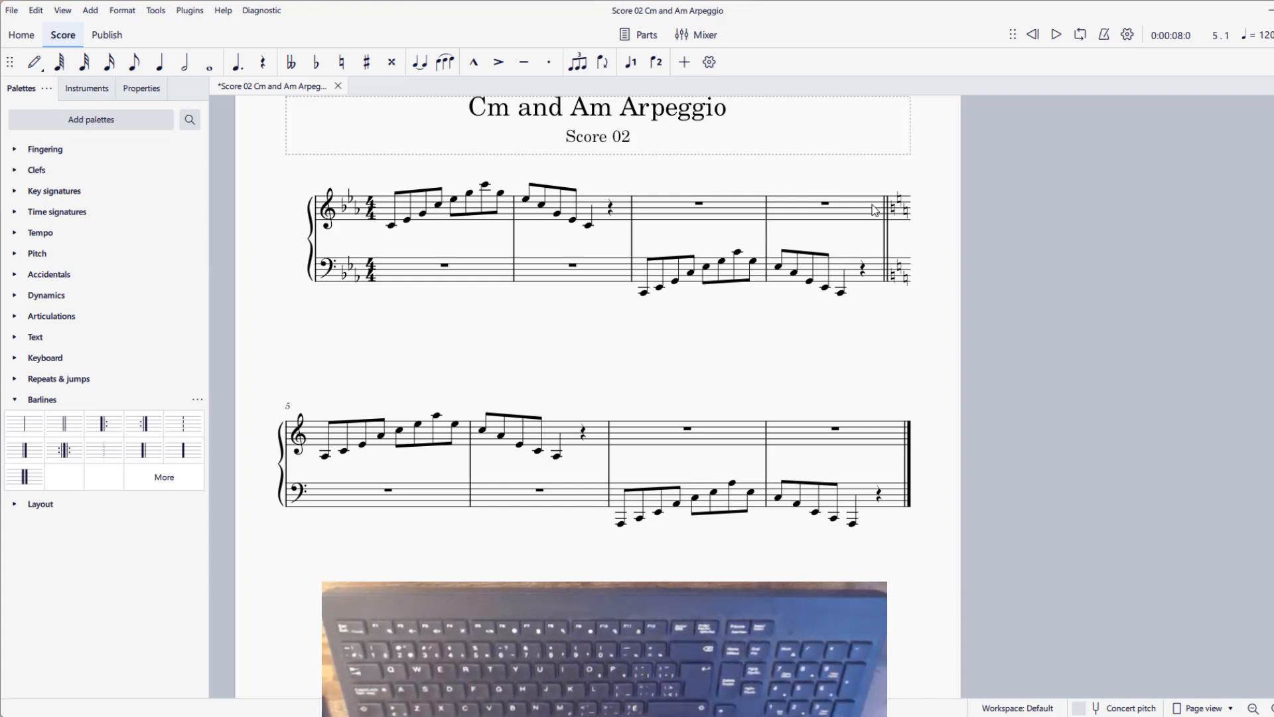
# Hide the courtesy key signatures at the end of the first system and change measure 4's closing barline to a final barline.
pyautogui.click(903, 283)
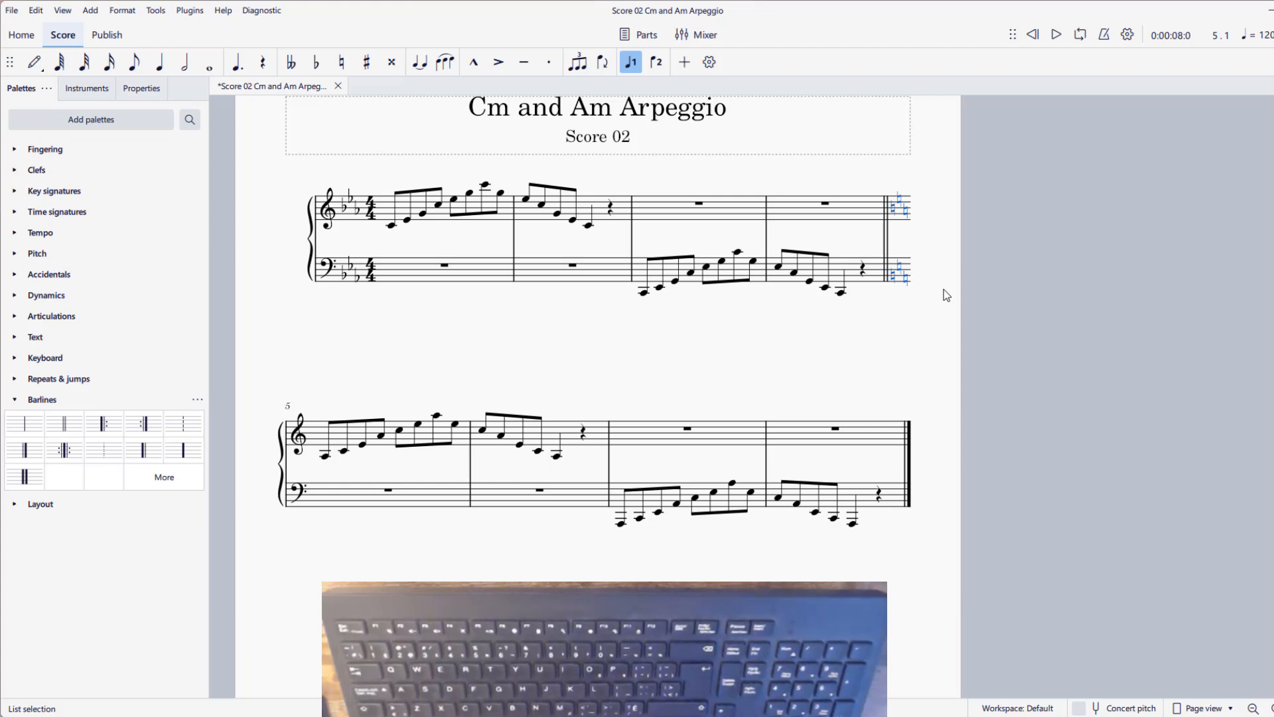
pyautogui.press('v')
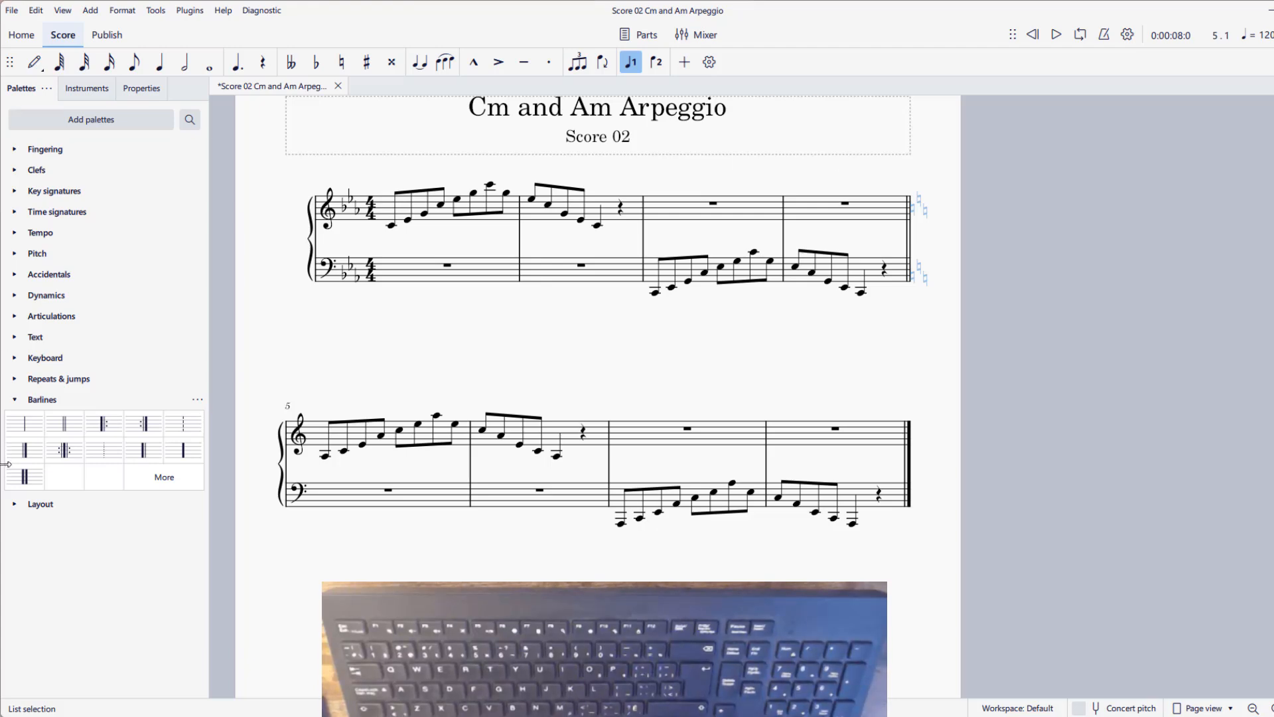
pyautogui.click(16, 401)
pyautogui.click(16, 400)
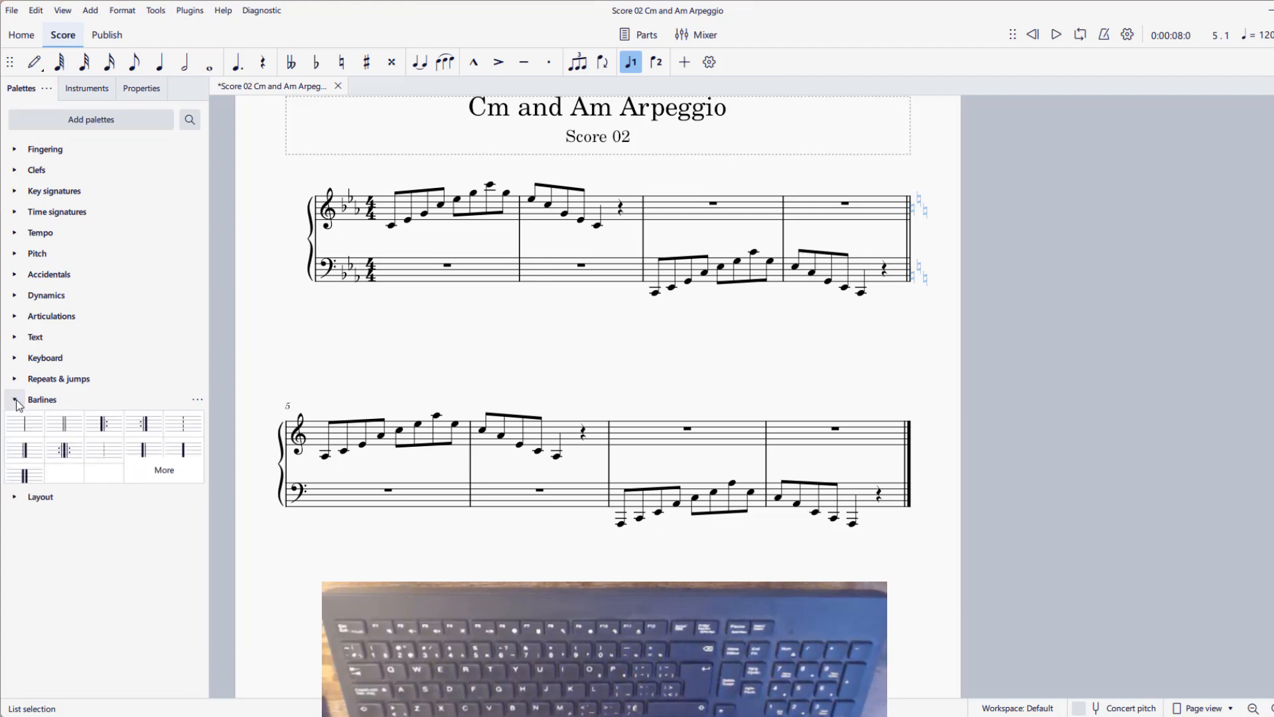
pyautogui.moveTo(64, 424); pyautogui.dragTo(896, 211)
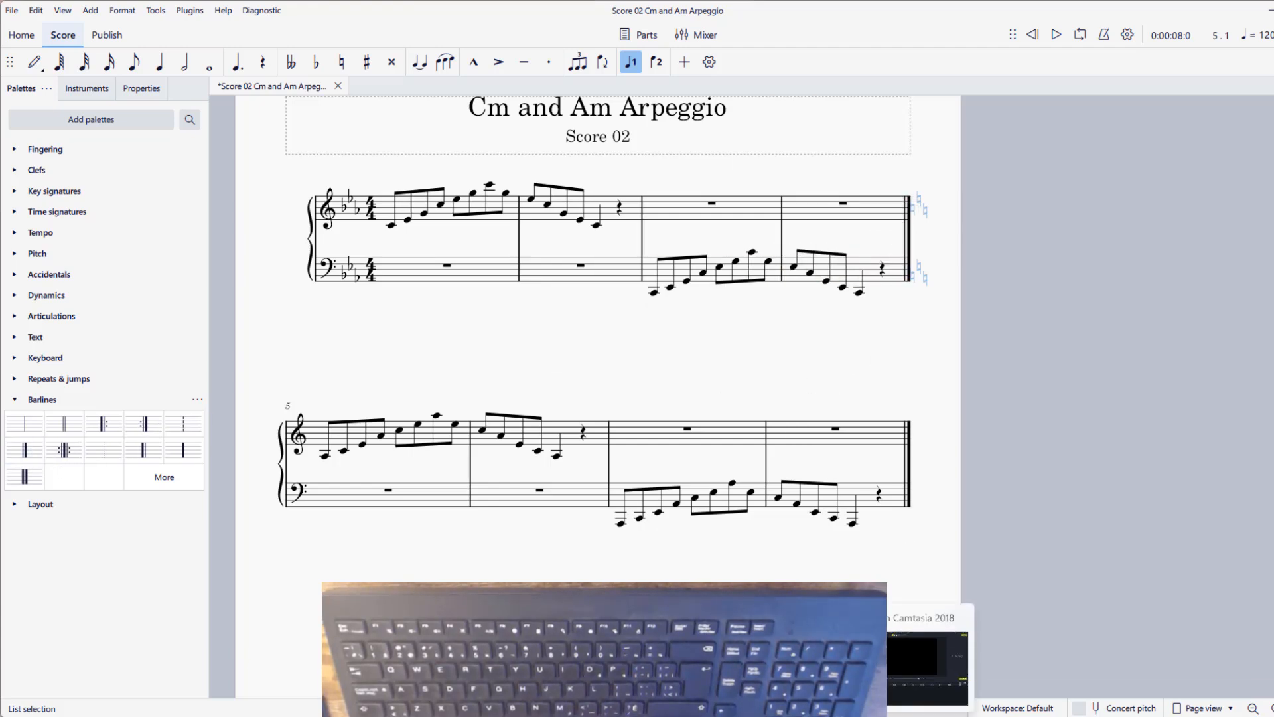
# Switch to the Score 03 F Major Triads (Solid) score and add a system break after measure 4.
pyautogui.moveTo(869, 715)
pyautogui.click(870, 663)
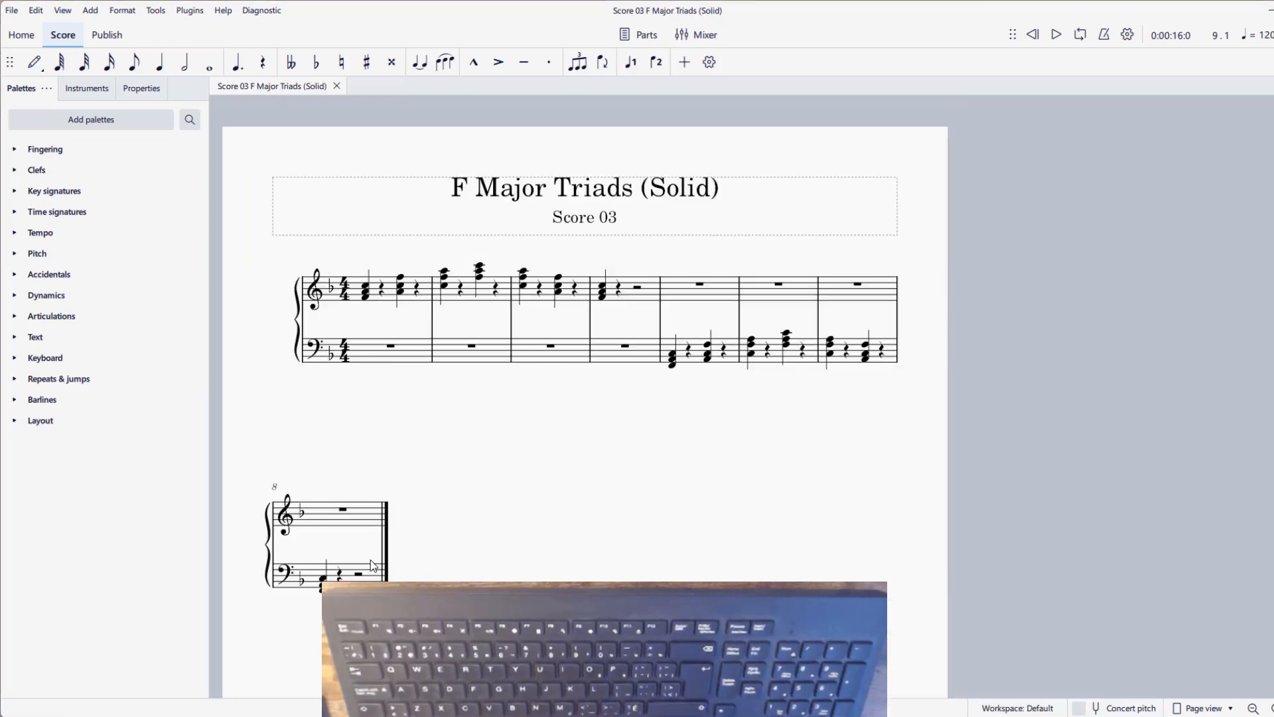
pyautogui.click(620, 292)
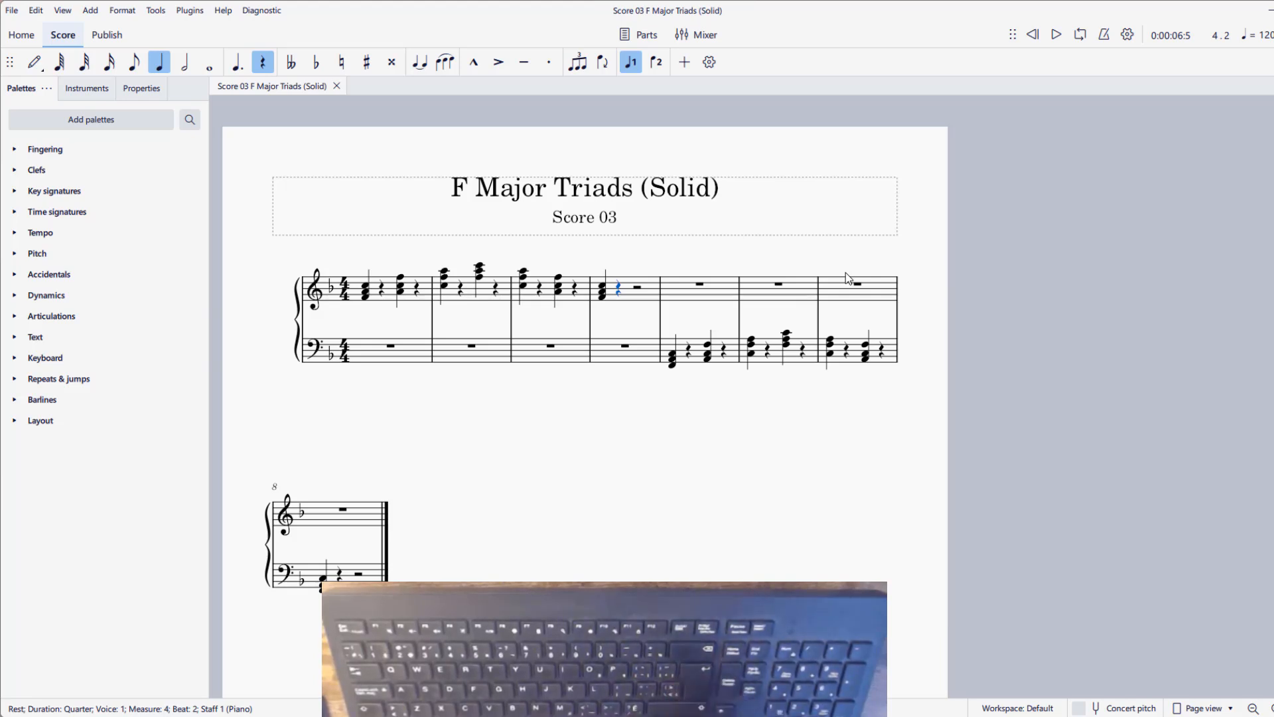
pyautogui.press('Return')
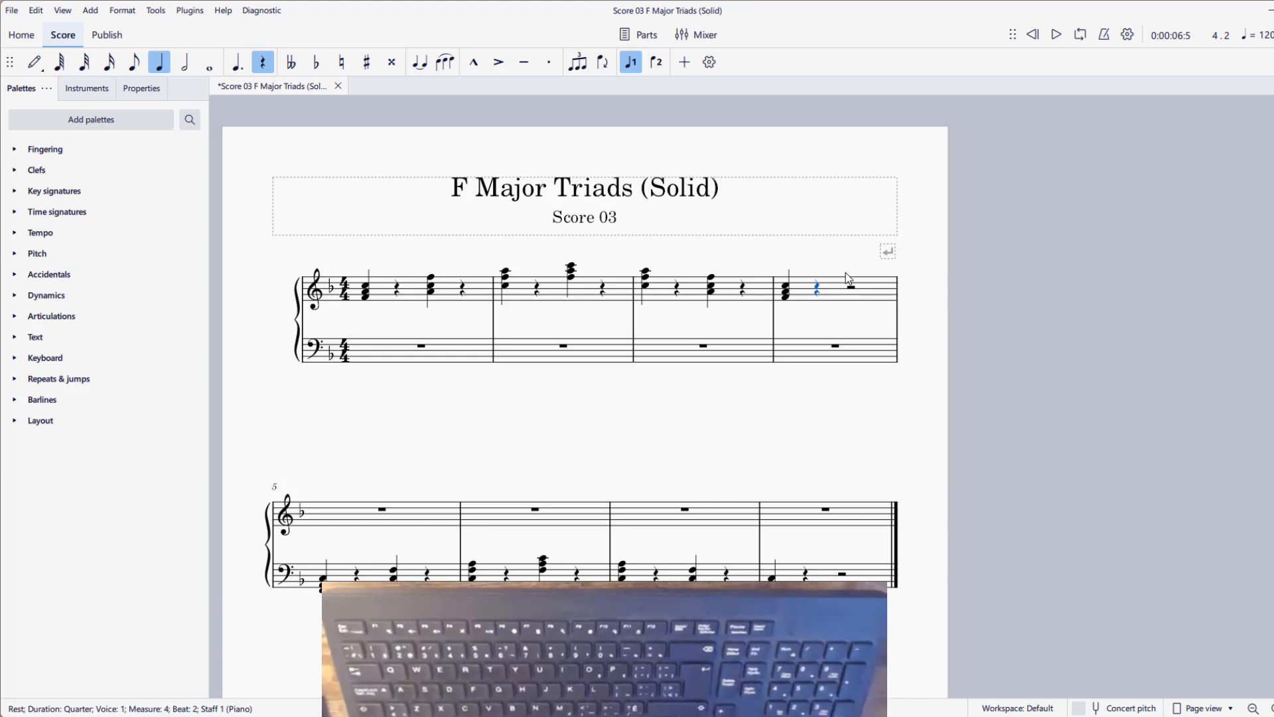
# Search the palettes for "layo" to look over the layout elements.
pyautogui.click(186, 126)
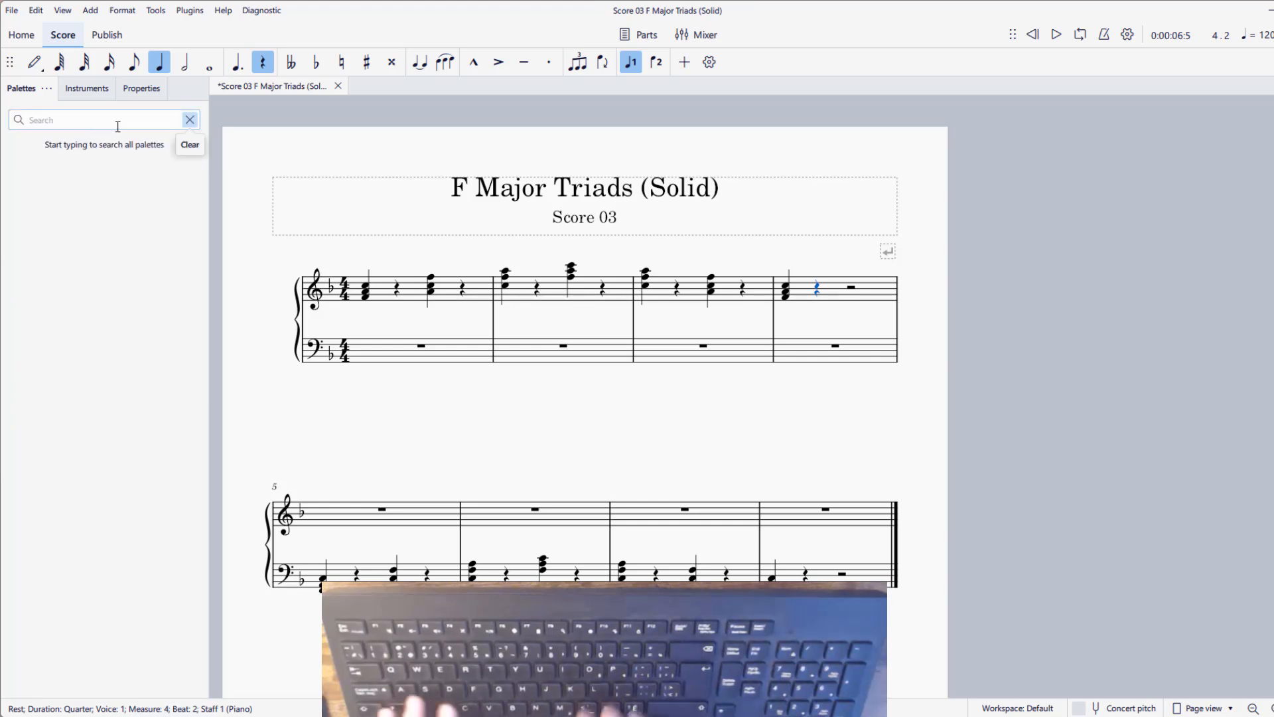
pyautogui.write('layo')
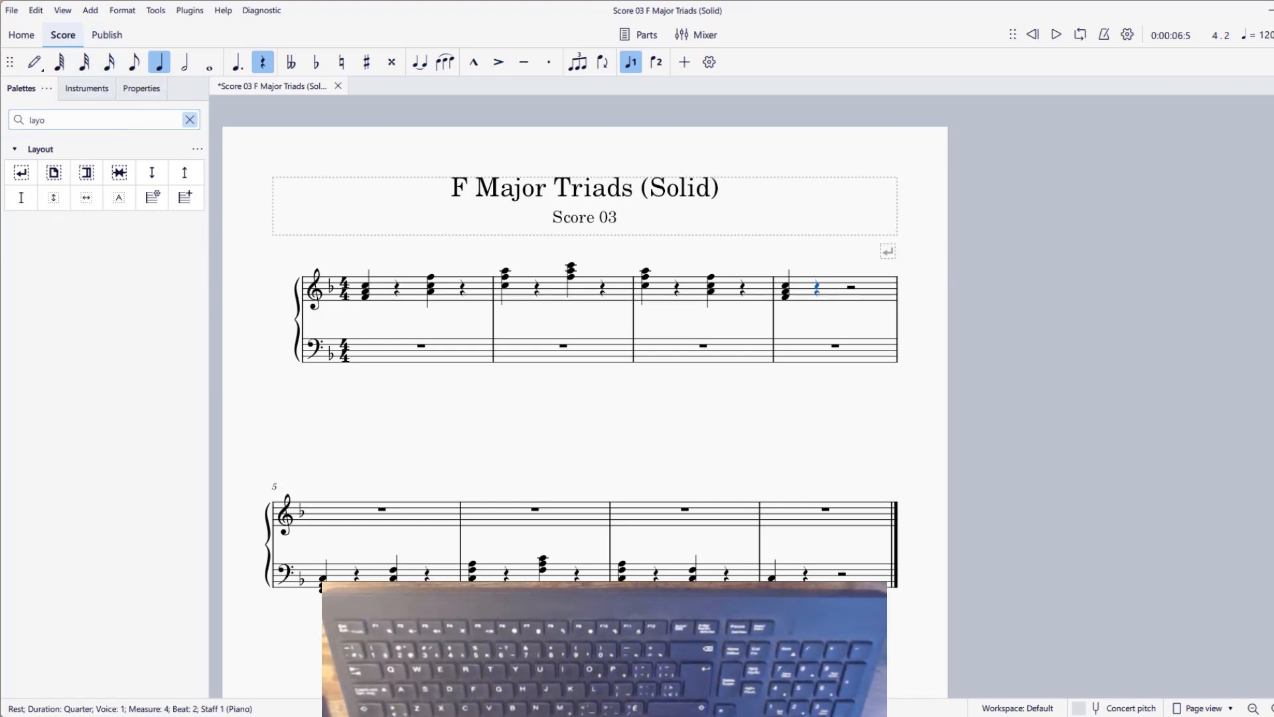
# Return to the Score 01 D Major Scale score and open its page settings with the whole music visible.
pyautogui.moveTo(945, 716)
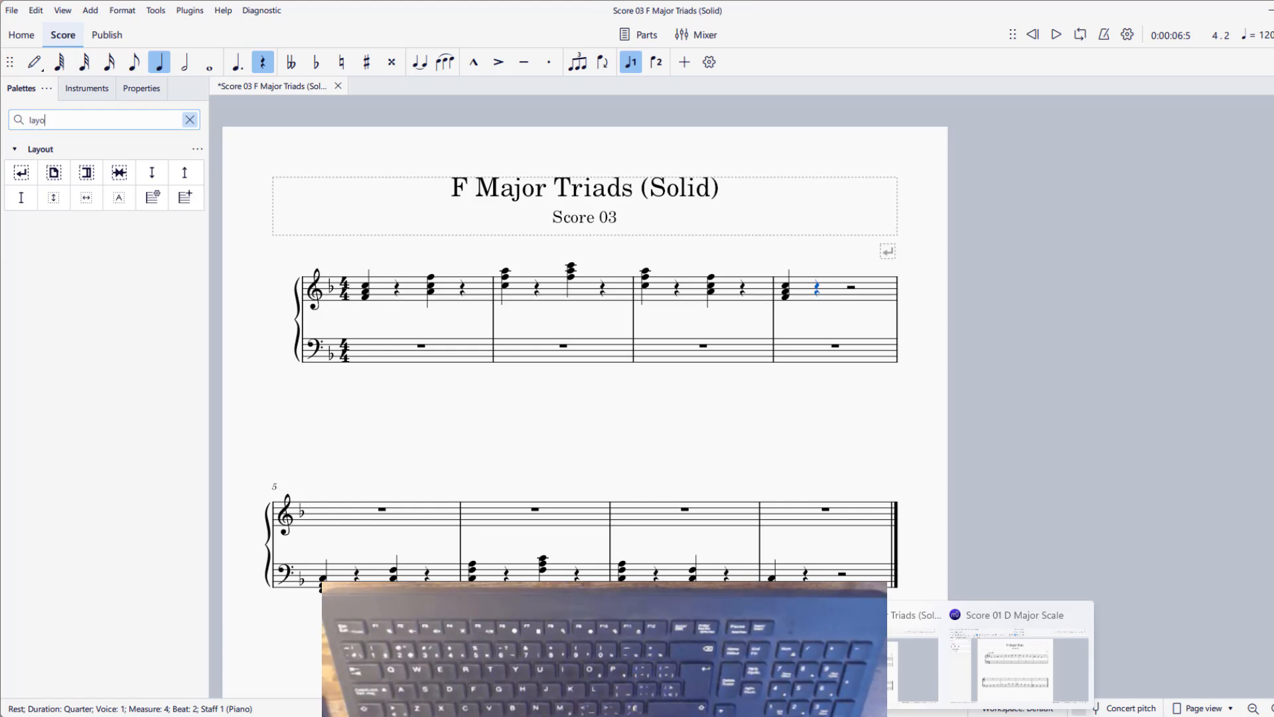
pyautogui.click(981, 670)
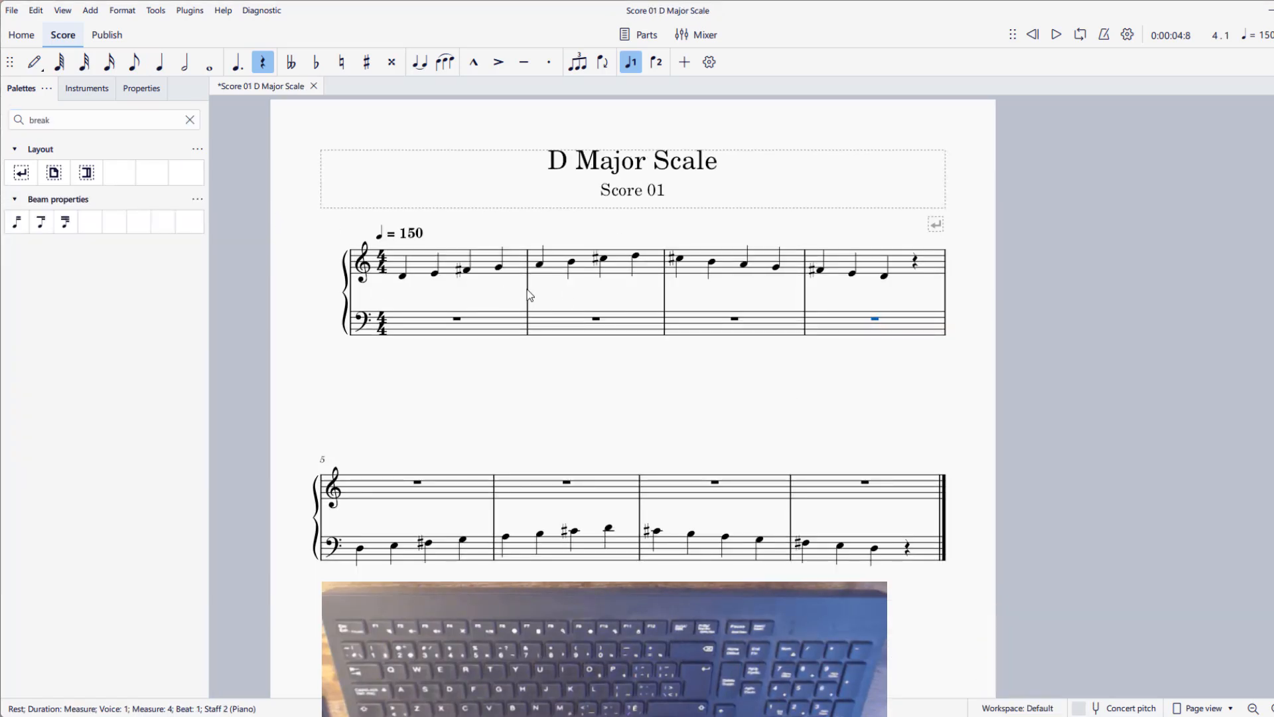
pyautogui.click(1256, 709)
pyautogui.click(1257, 709)
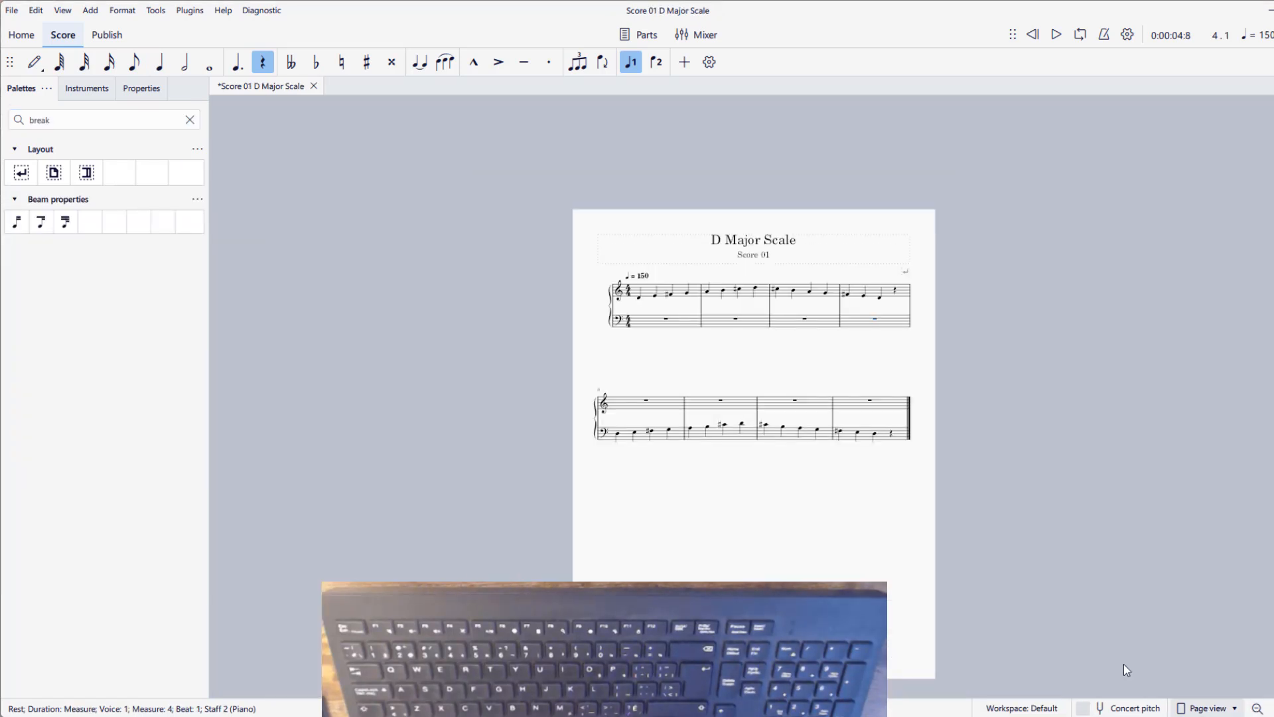
pyautogui.moveTo(836, 597); pyautogui.dragTo(611, 524)
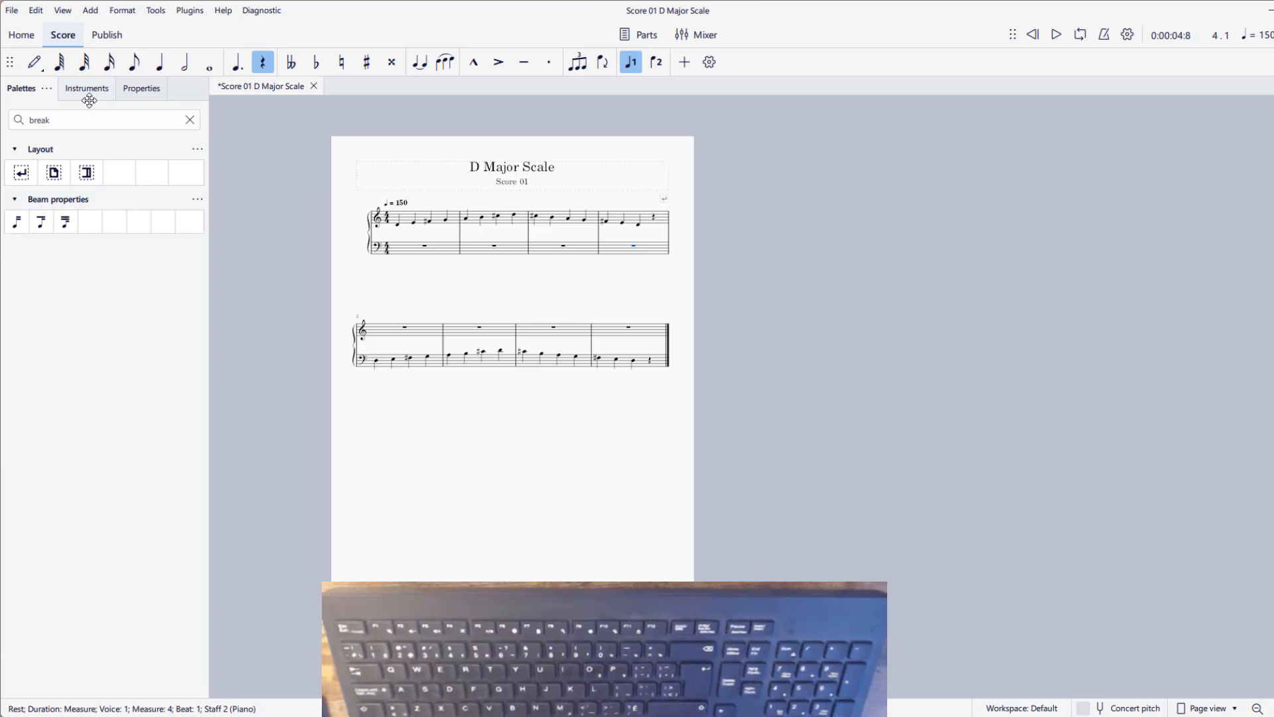
pyautogui.click(123, 12)
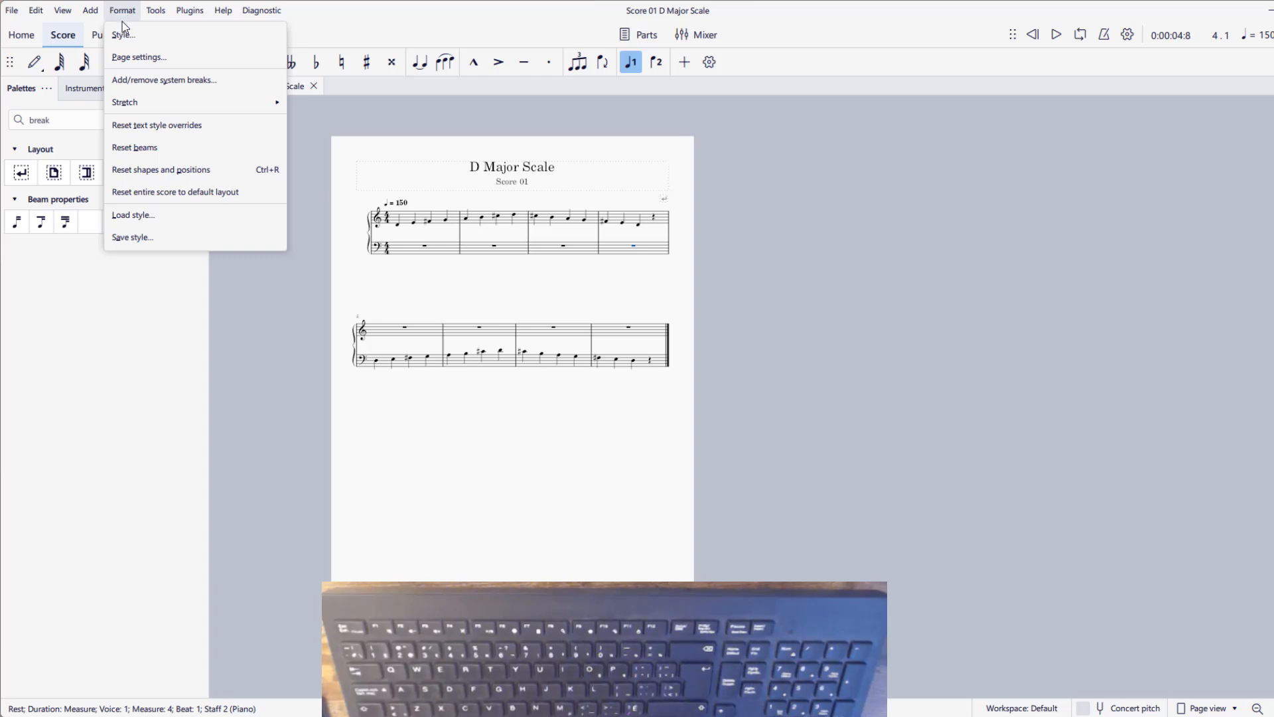
pyautogui.click(131, 62)
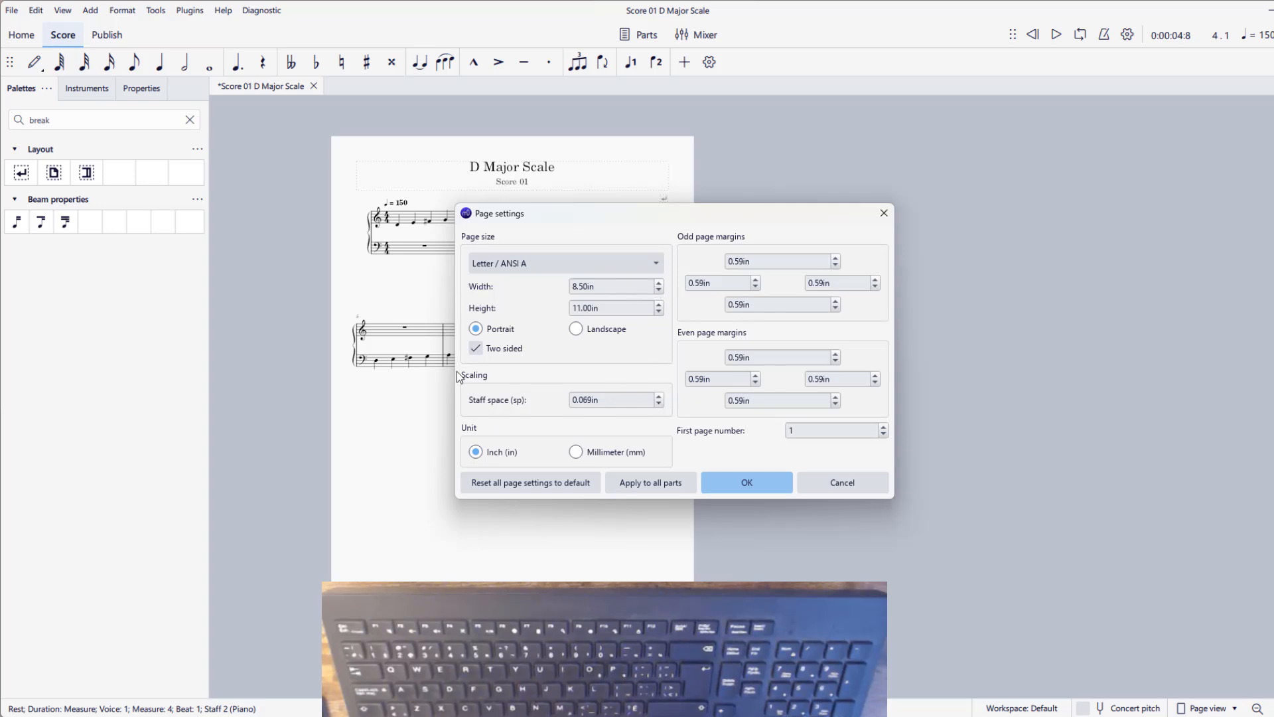
# Enlarge the D Major Scale score's staves by setting the staff space to 0.114 in, and apply the page settings.
pyautogui.click(660, 397)
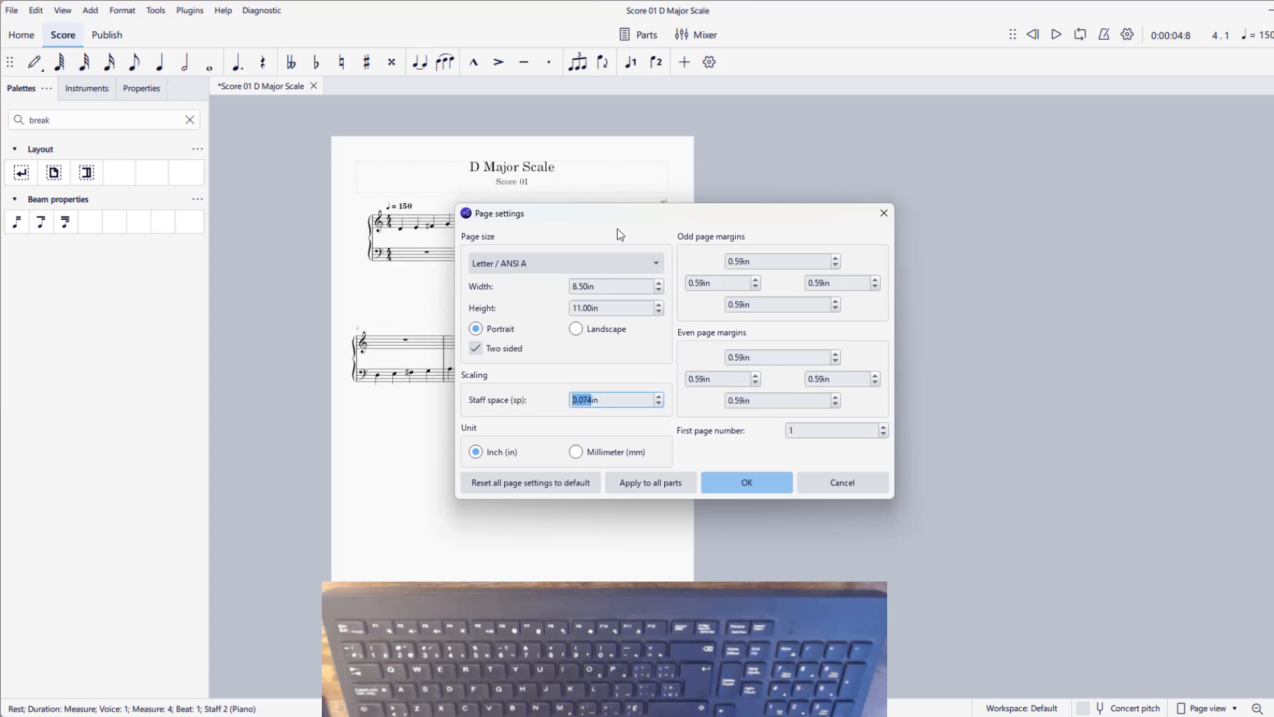
pyautogui.moveTo(699, 222); pyautogui.dragTo(962, 158)
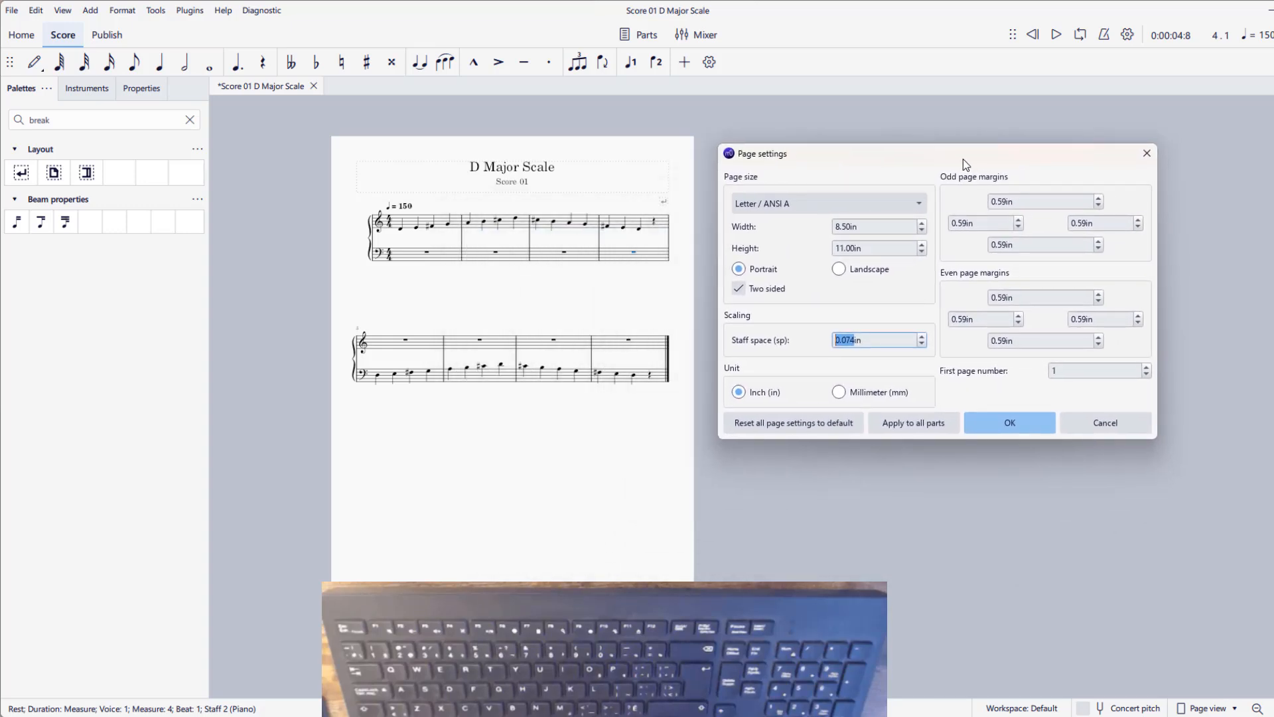
pyautogui.click(923, 337)
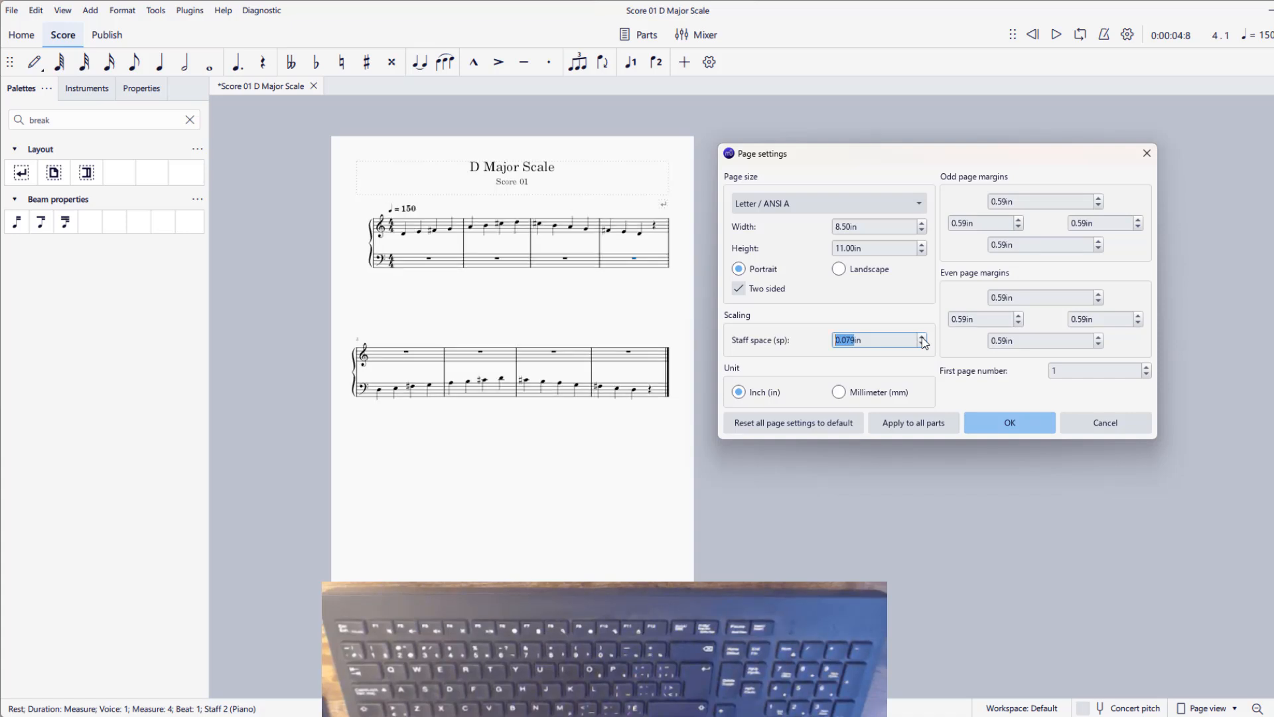
pyautogui.click(923, 336)
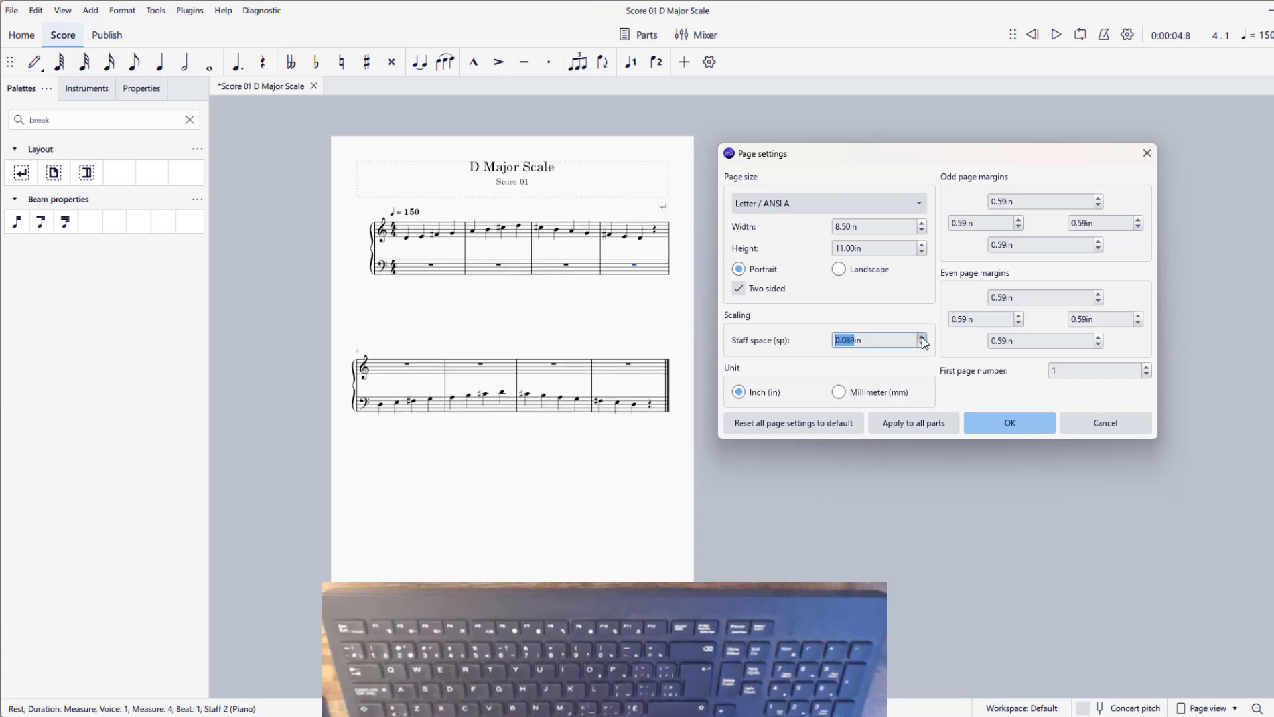
pyautogui.click(923, 336)
pyautogui.click(923, 336)
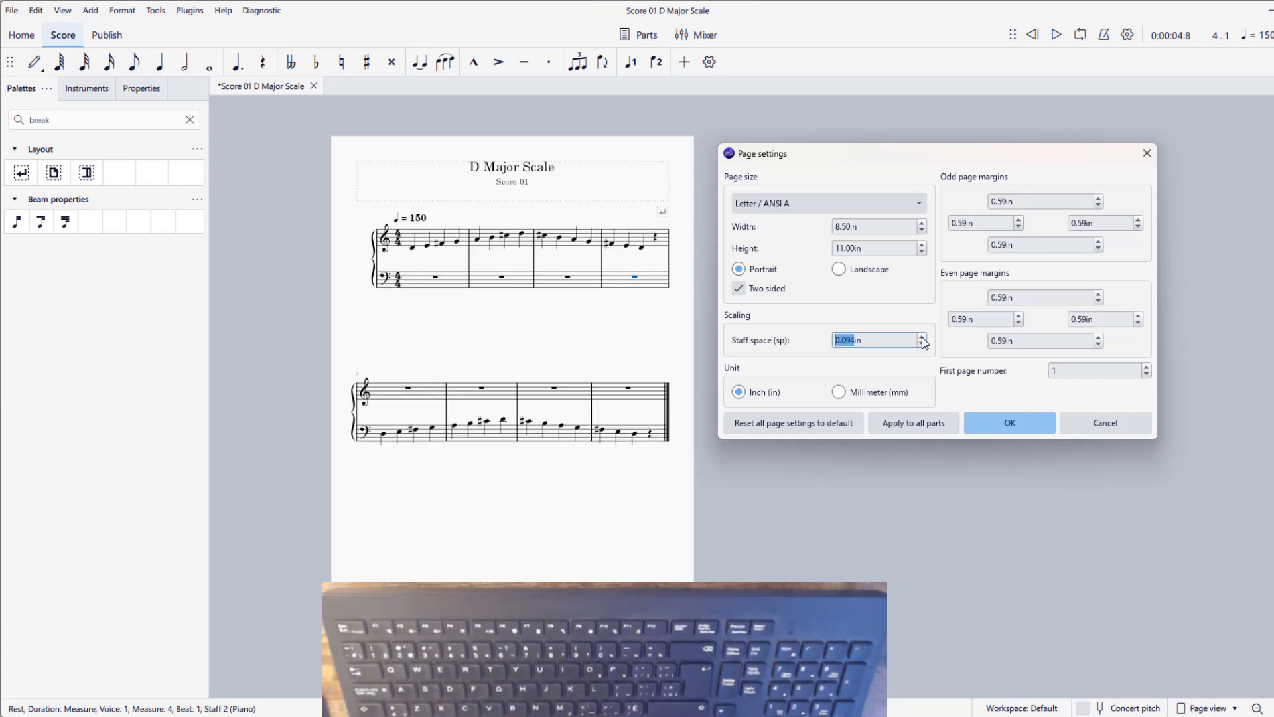
pyautogui.click(923, 336)
pyautogui.click(922, 336)
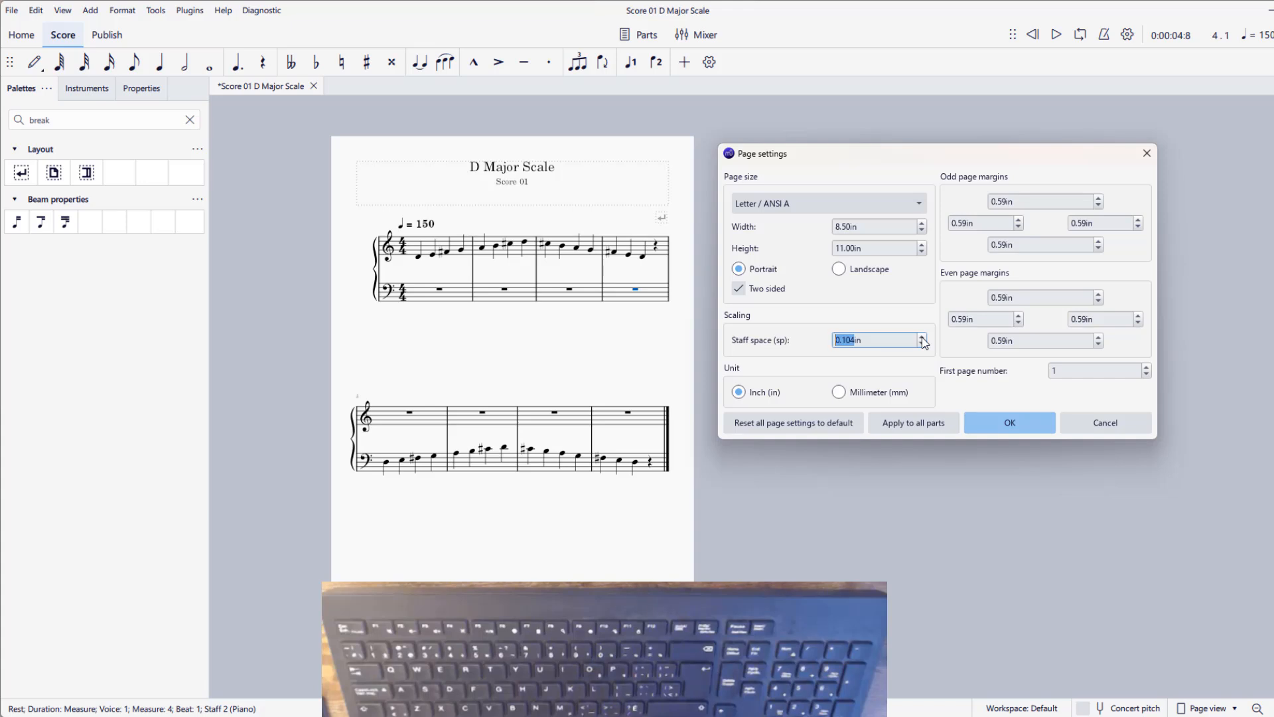
pyautogui.click(923, 336)
pyautogui.click(923, 336)
pyautogui.click(922, 336)
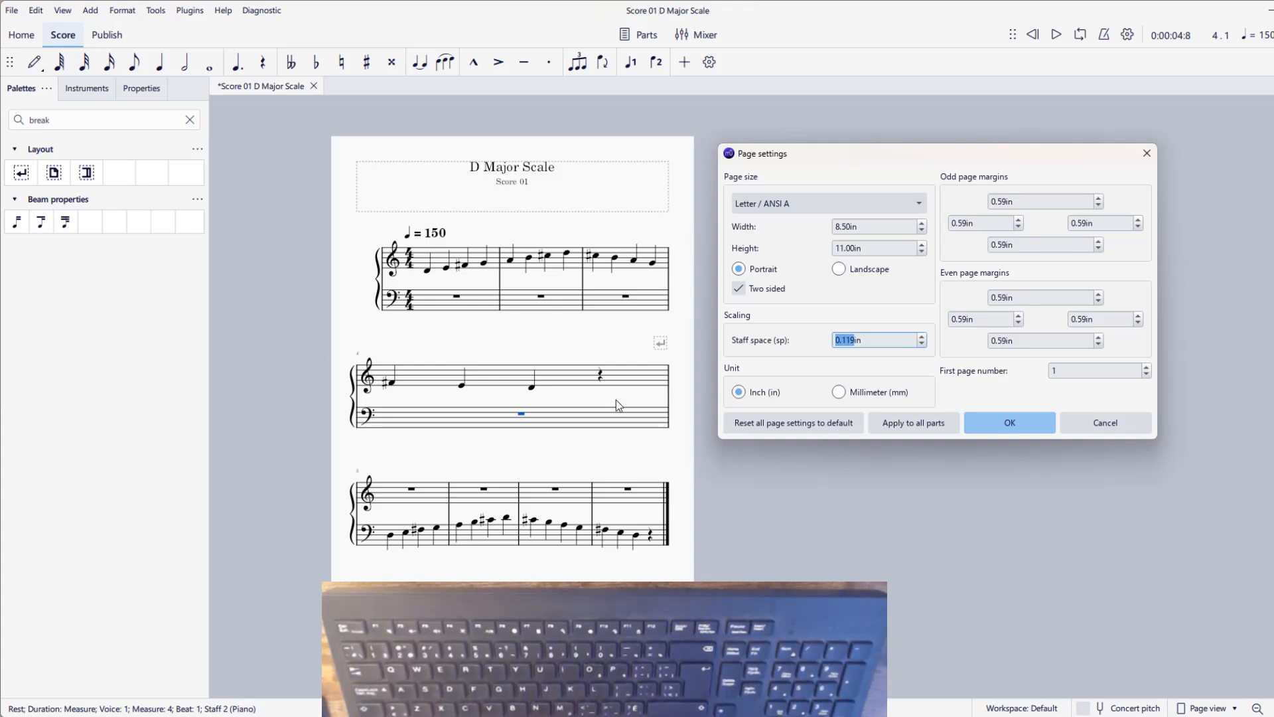
pyautogui.click(921, 344)
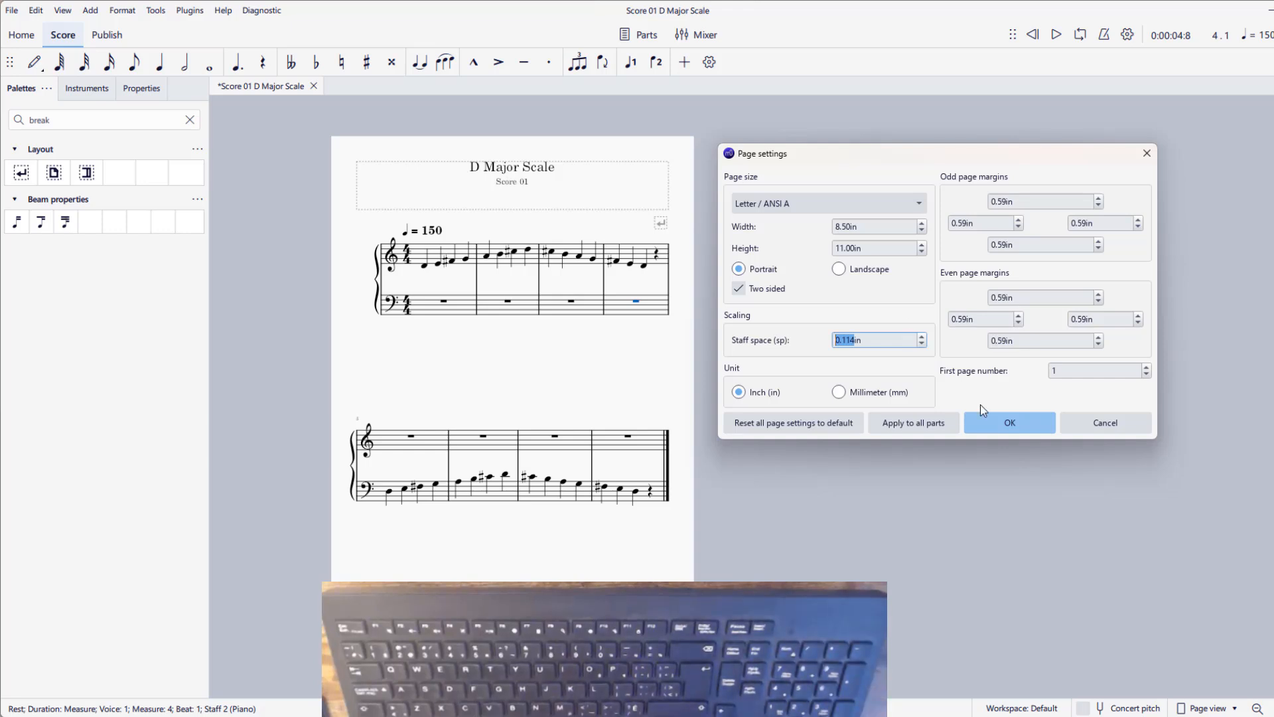
pyautogui.click(991, 422)
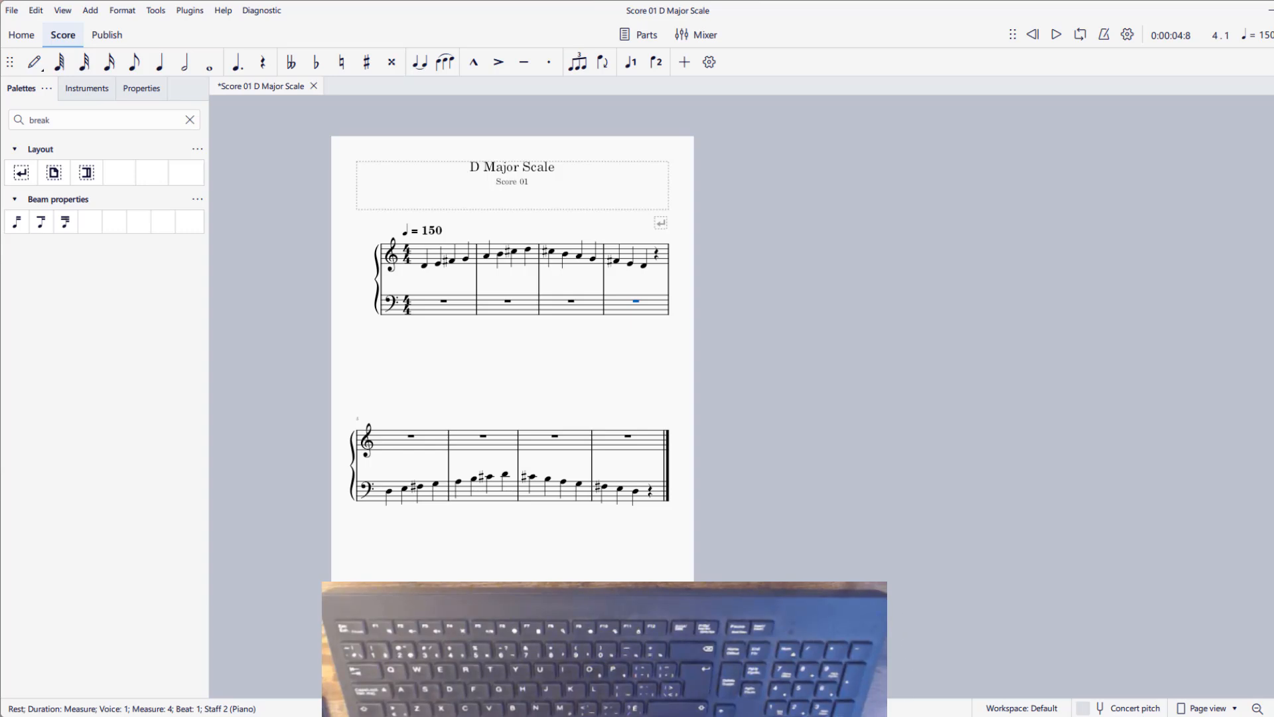
# Switch to the Score 03 F Major Triads (Solid) score and open its page settings with the whole music visible.
pyautogui.moveTo(942, 716)
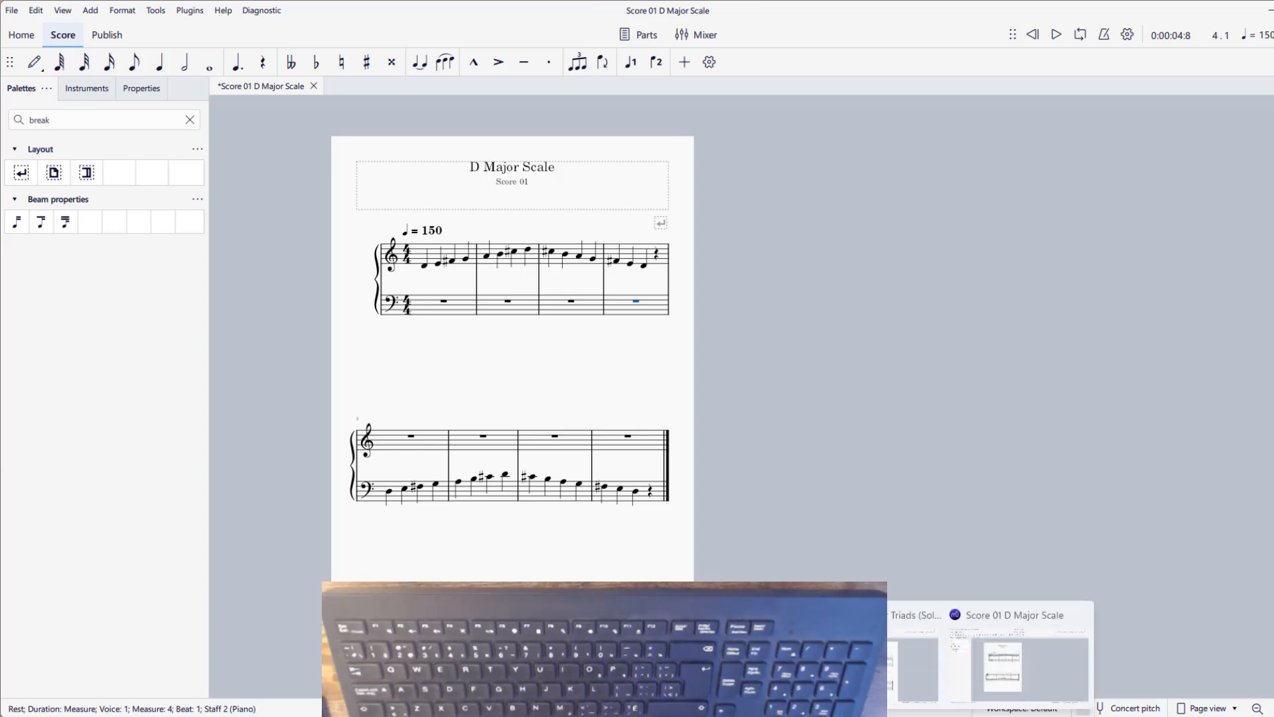
pyautogui.click(916, 627)
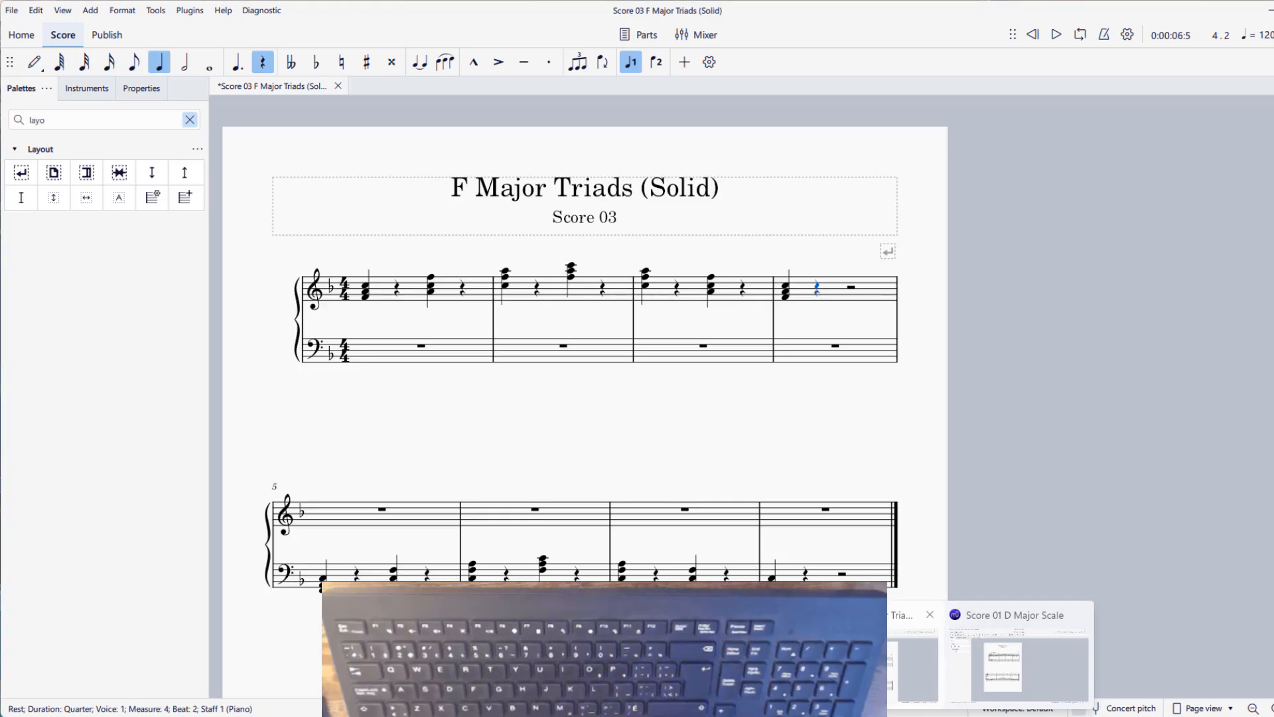
pyautogui.click(1253, 708)
pyautogui.click(1253, 708)
pyautogui.click(1253, 708)
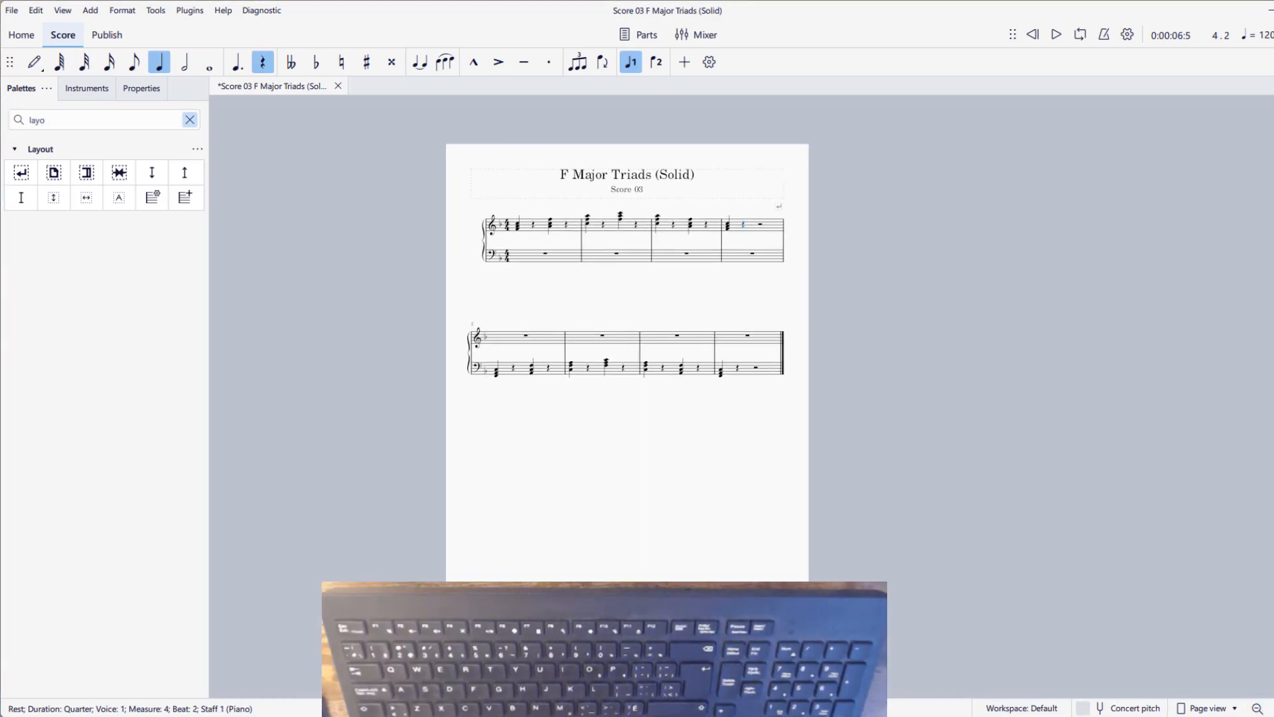
pyautogui.moveTo(1035, 425); pyautogui.dragTo(1024, 425)
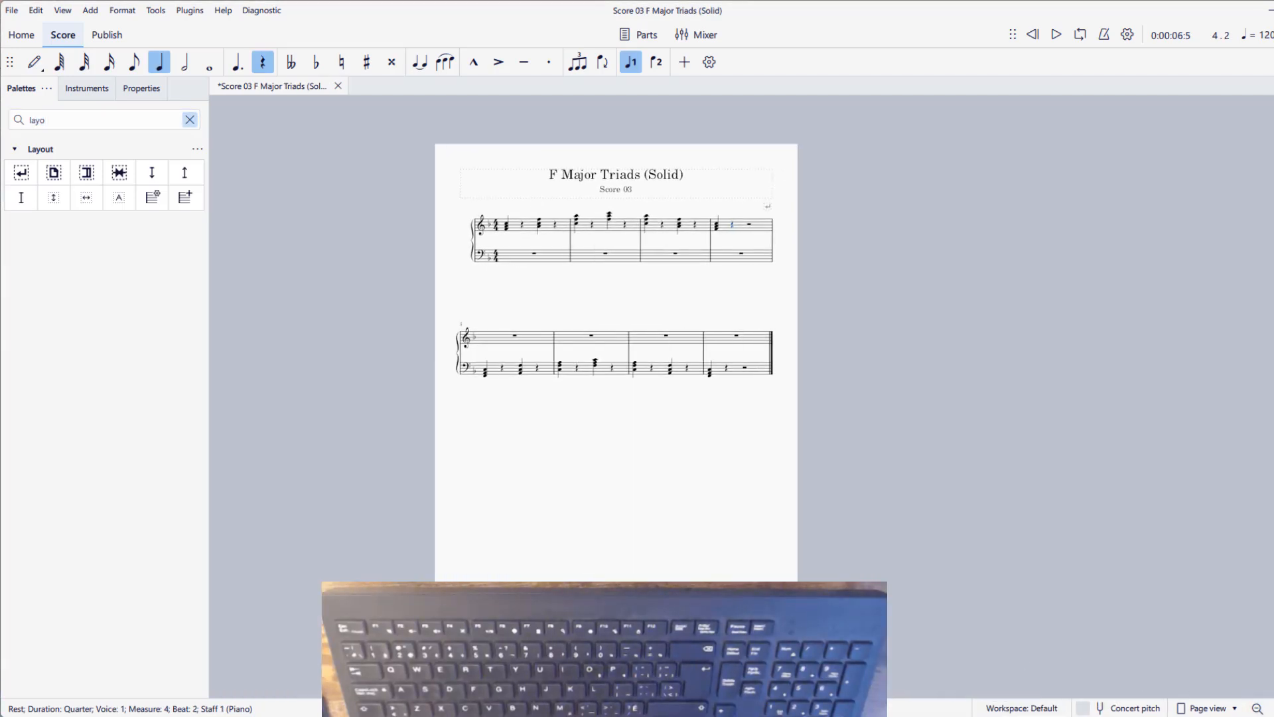
pyautogui.click(190, 11)
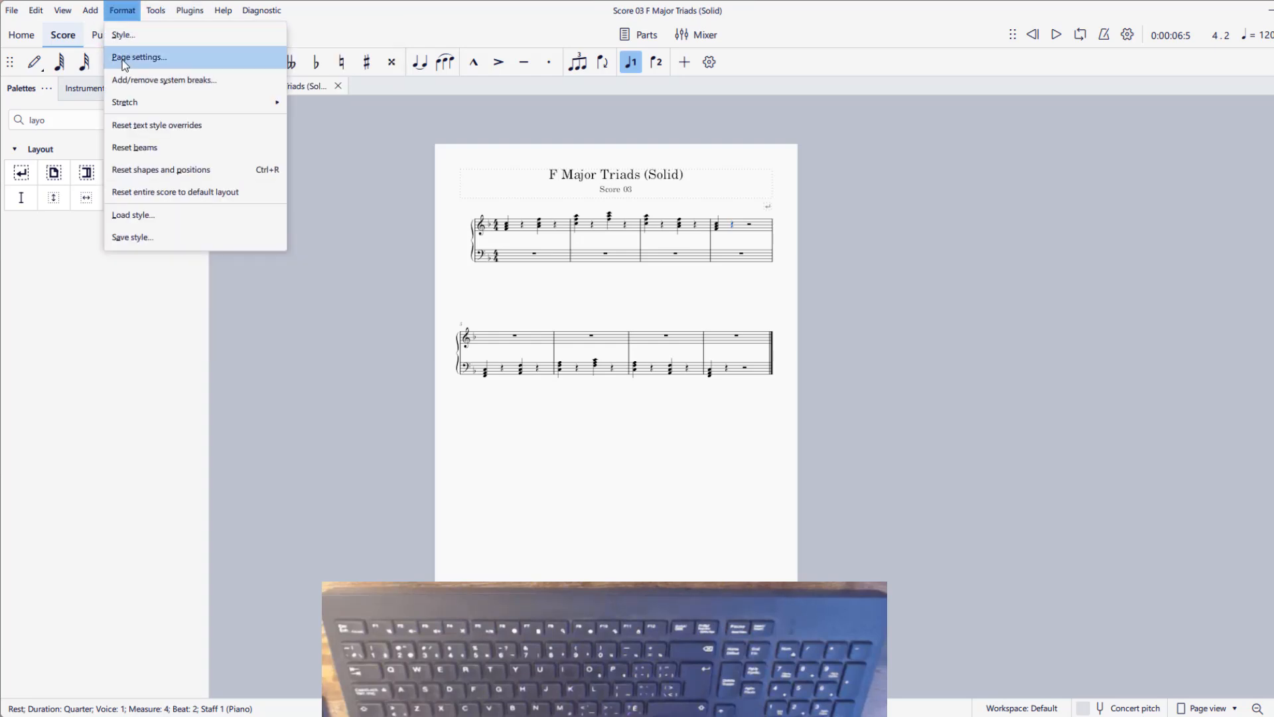
pyautogui.click(130, 55)
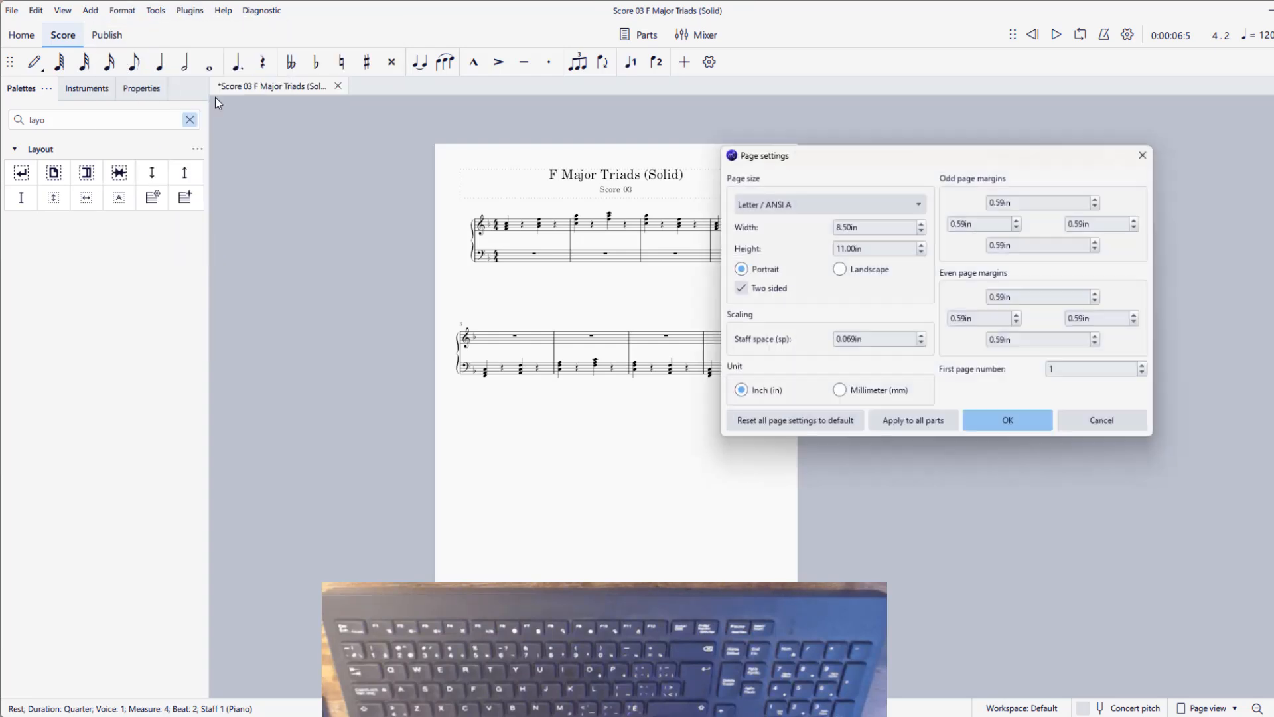
# Set the staff space one increment below 0.119 in so four measures fit on the first system, and apply it.
pyautogui.click(922, 336)
pyautogui.click(922, 336)
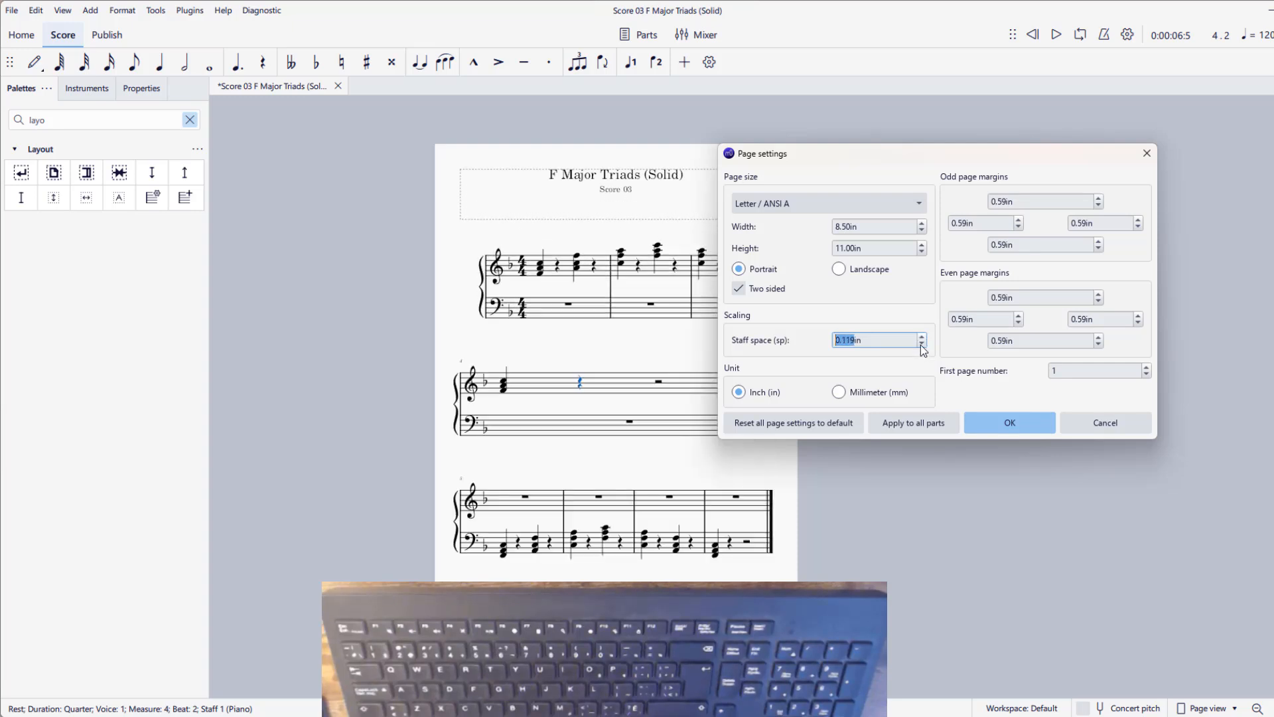
pyautogui.click(922, 344)
pyautogui.moveTo(834, 159); pyautogui.dragTo(946, 156)
pyautogui.click(1097, 417)
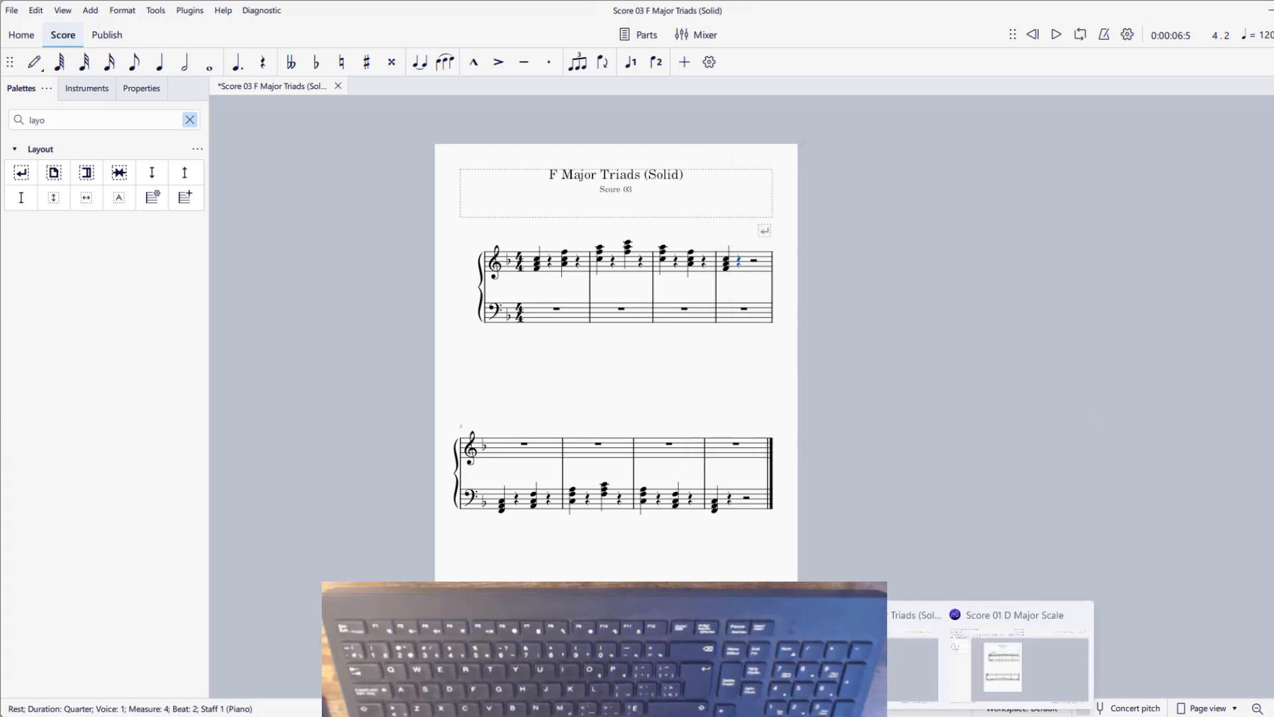
# Switch to the Score 02 Cm and Am Arpeggio score and bring all its systems into view.
pyautogui.moveTo(870, 716)
pyautogui.click(720, 657)
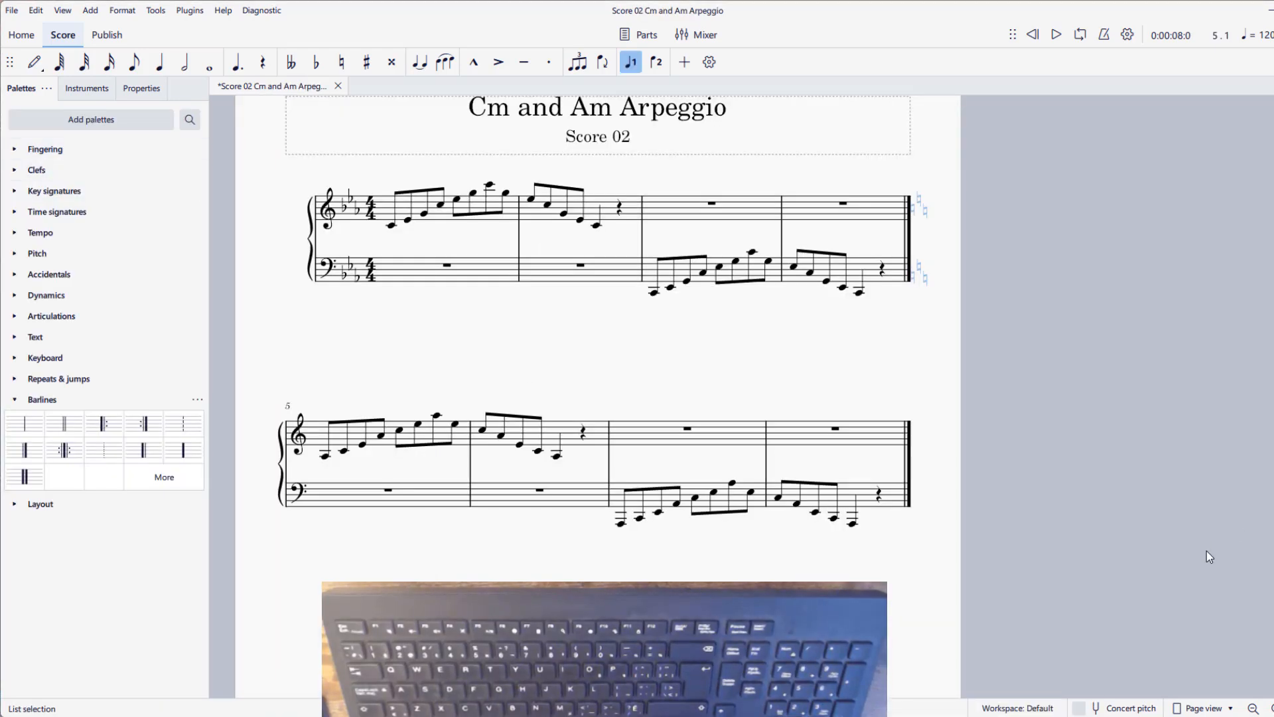
pyautogui.click(1253, 709)
pyautogui.moveTo(577, 511); pyautogui.dragTo(680, 532)
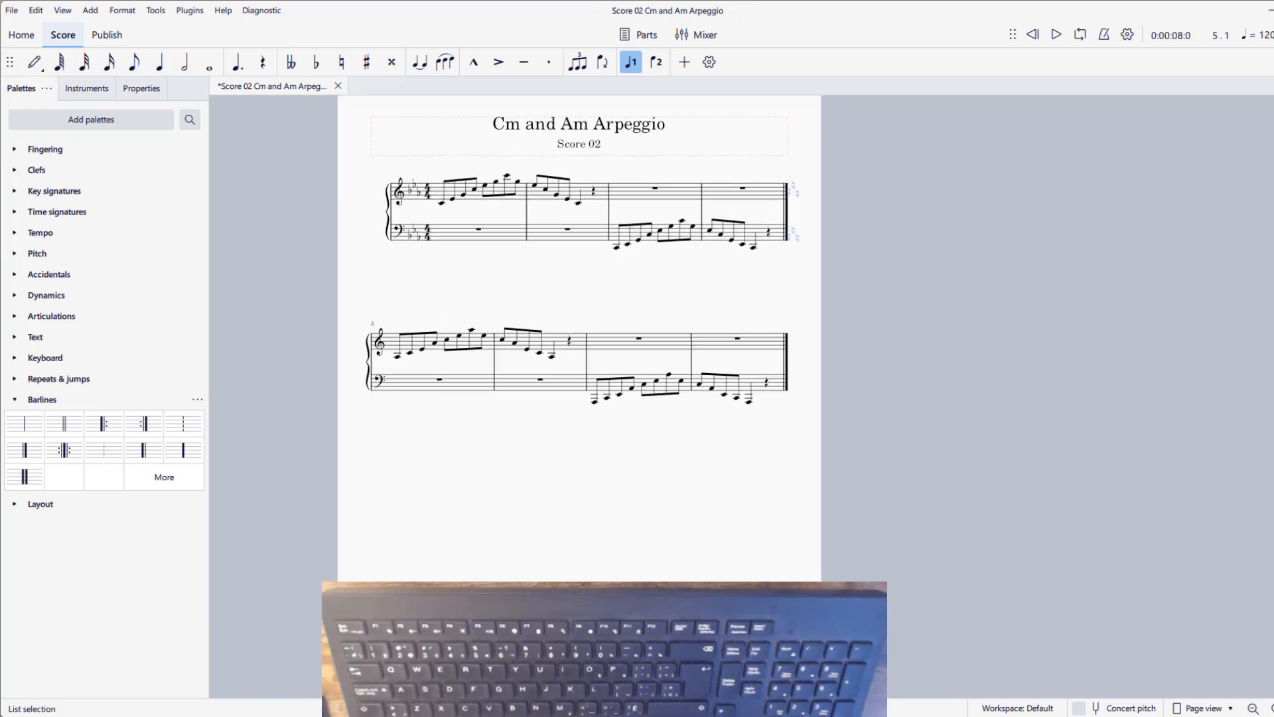
pyautogui.click(122, 10)
pyautogui.click(130, 55)
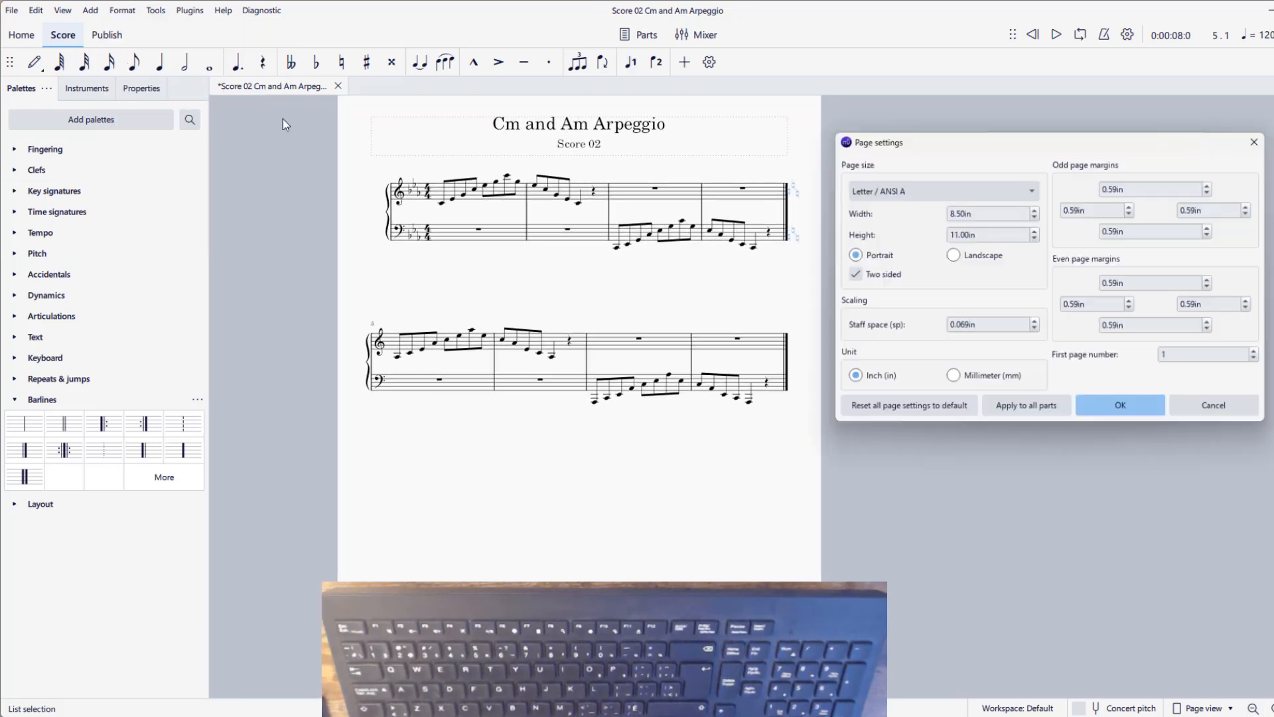
pyautogui.click(1035, 322)
pyautogui.click(1035, 322)
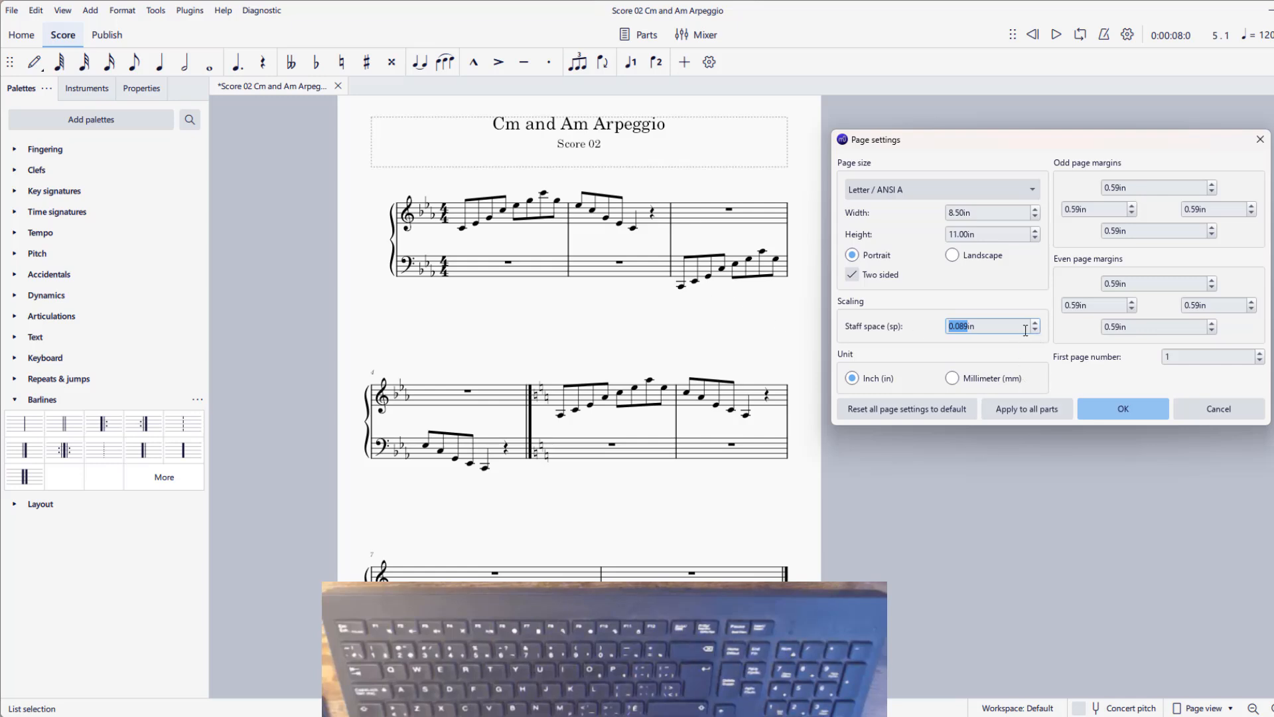
pyautogui.click(1034, 331)
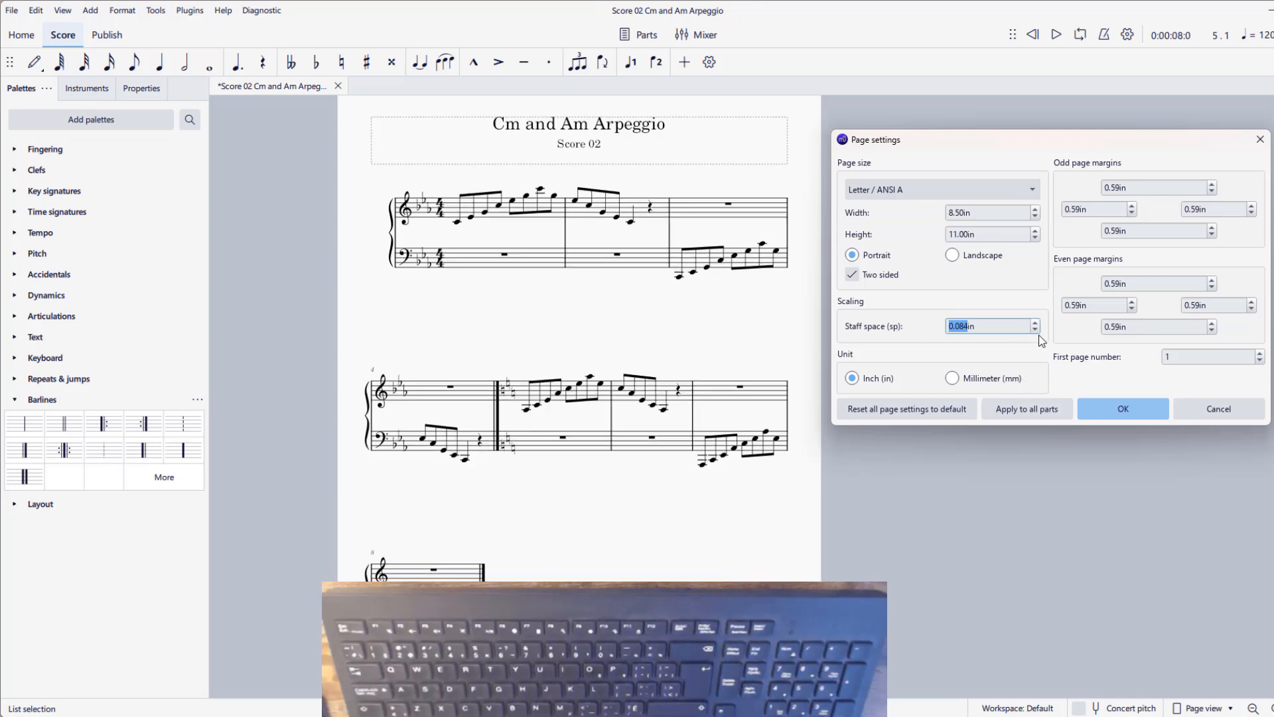
pyautogui.click(1035, 332)
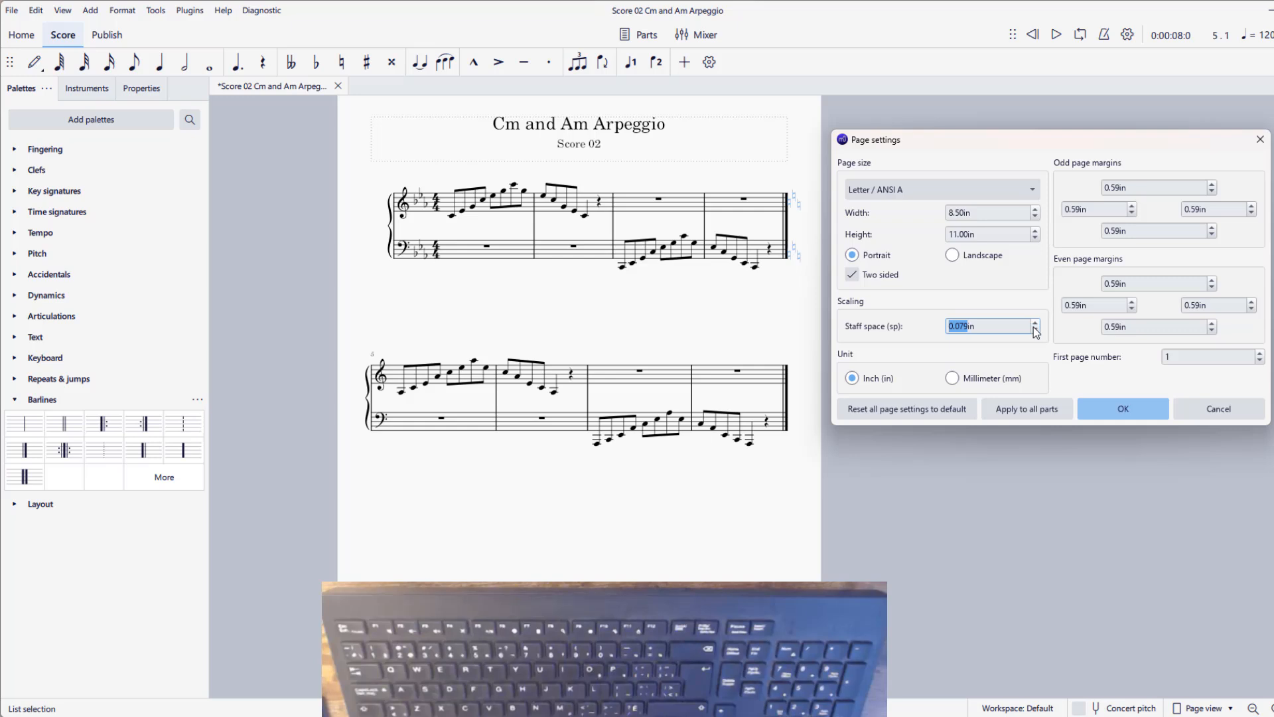
pyautogui.click(1034, 324)
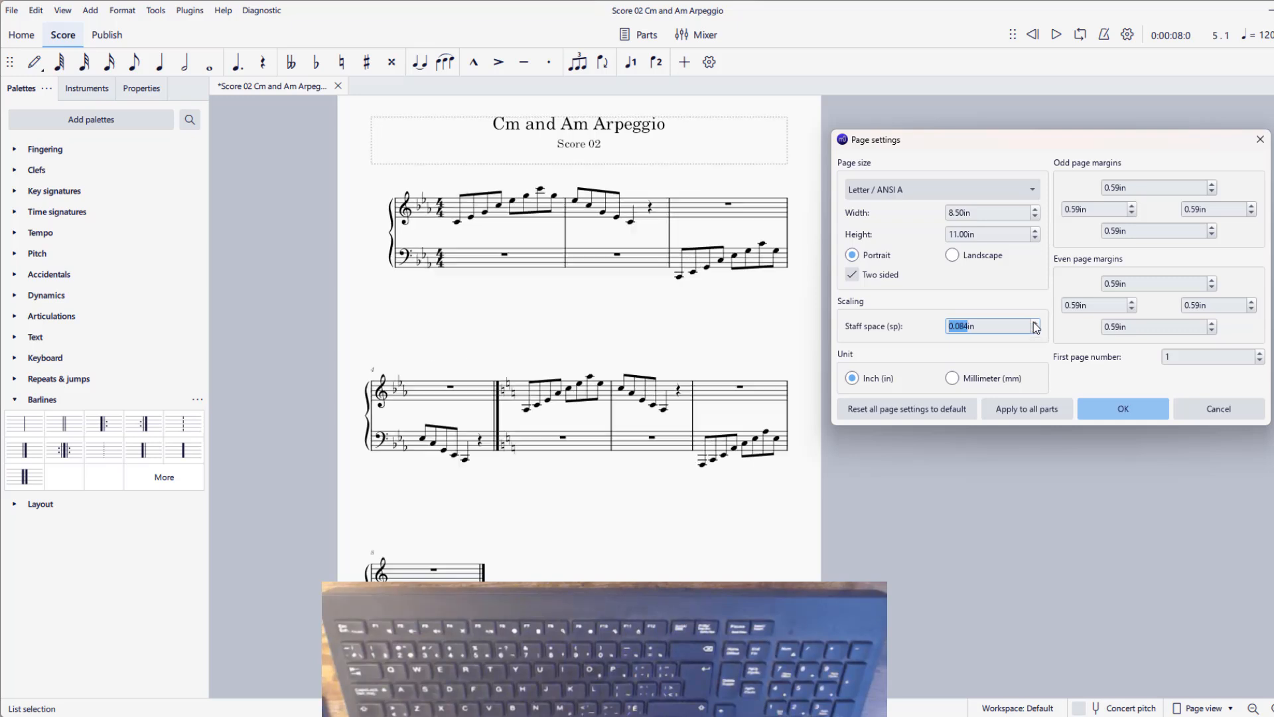
pyautogui.click(1034, 323)
pyautogui.click(1035, 331)
pyautogui.click(1035, 331)
pyautogui.click(1213, 409)
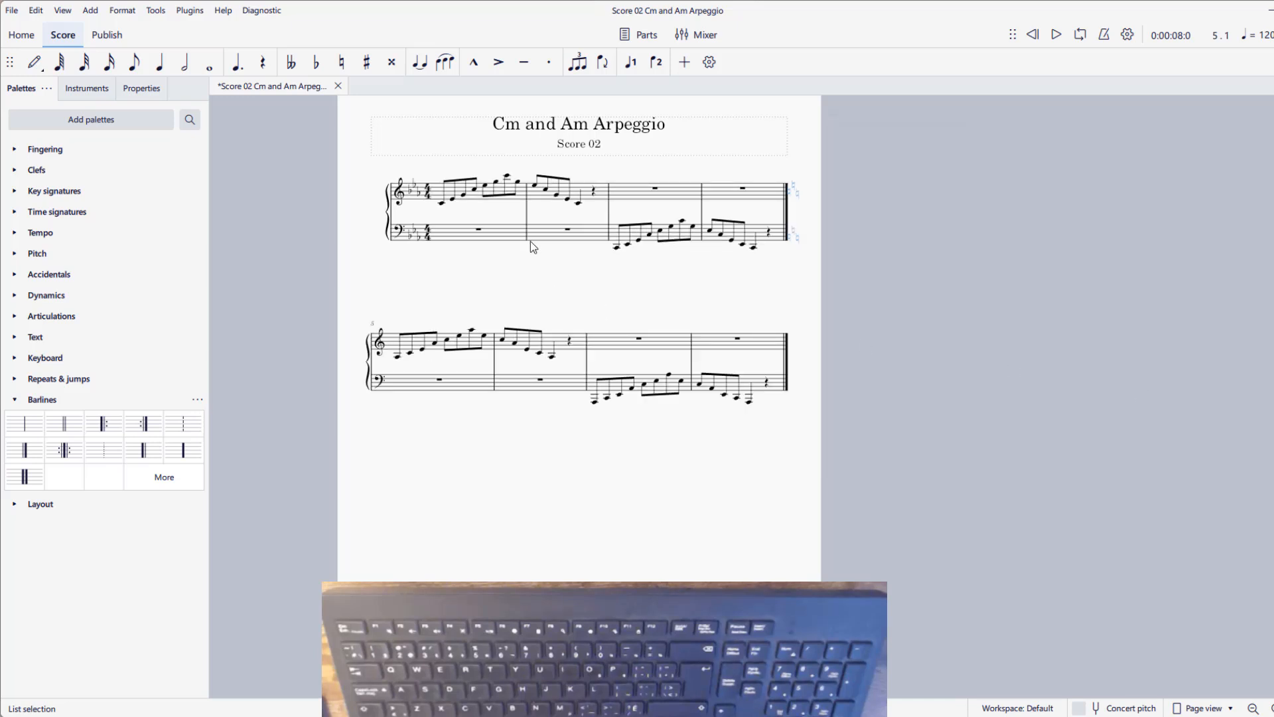
# Add system breaks after measures 2, 4 and 6 of the Cm and Am Arpeggio score.
pyautogui.click(578, 204)
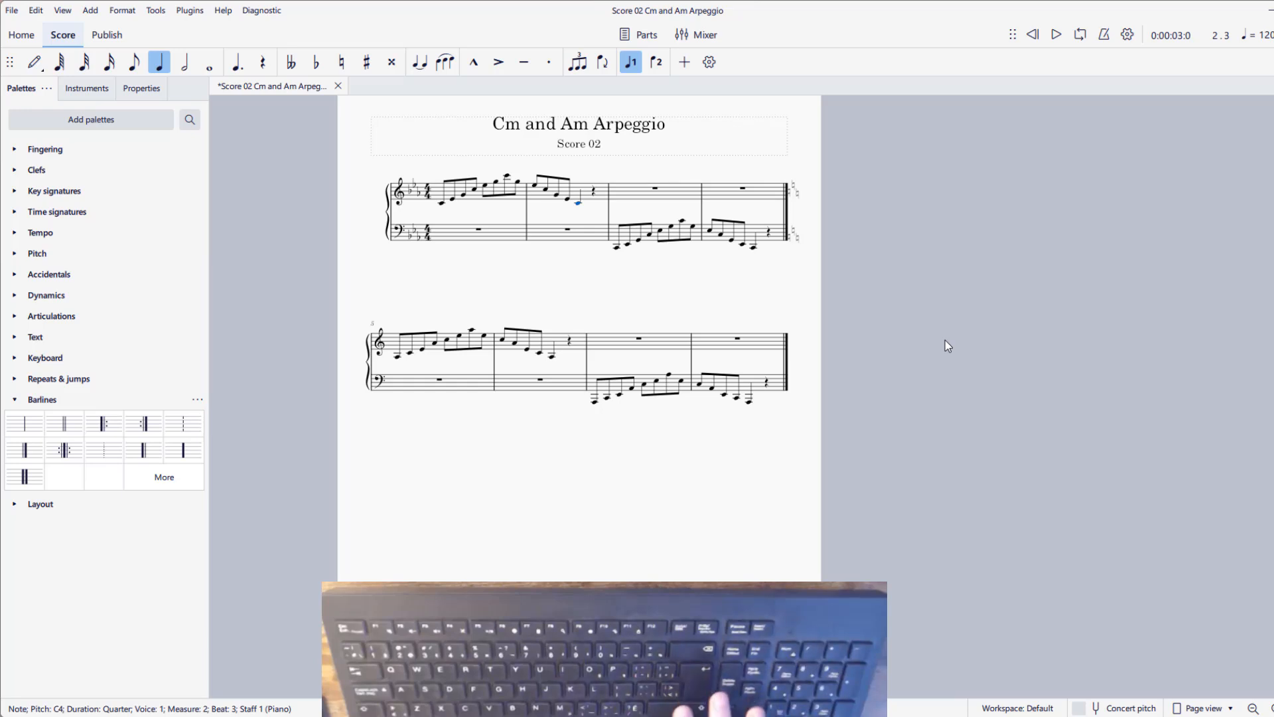
pyautogui.press('Return')
pyautogui.click(572, 385)
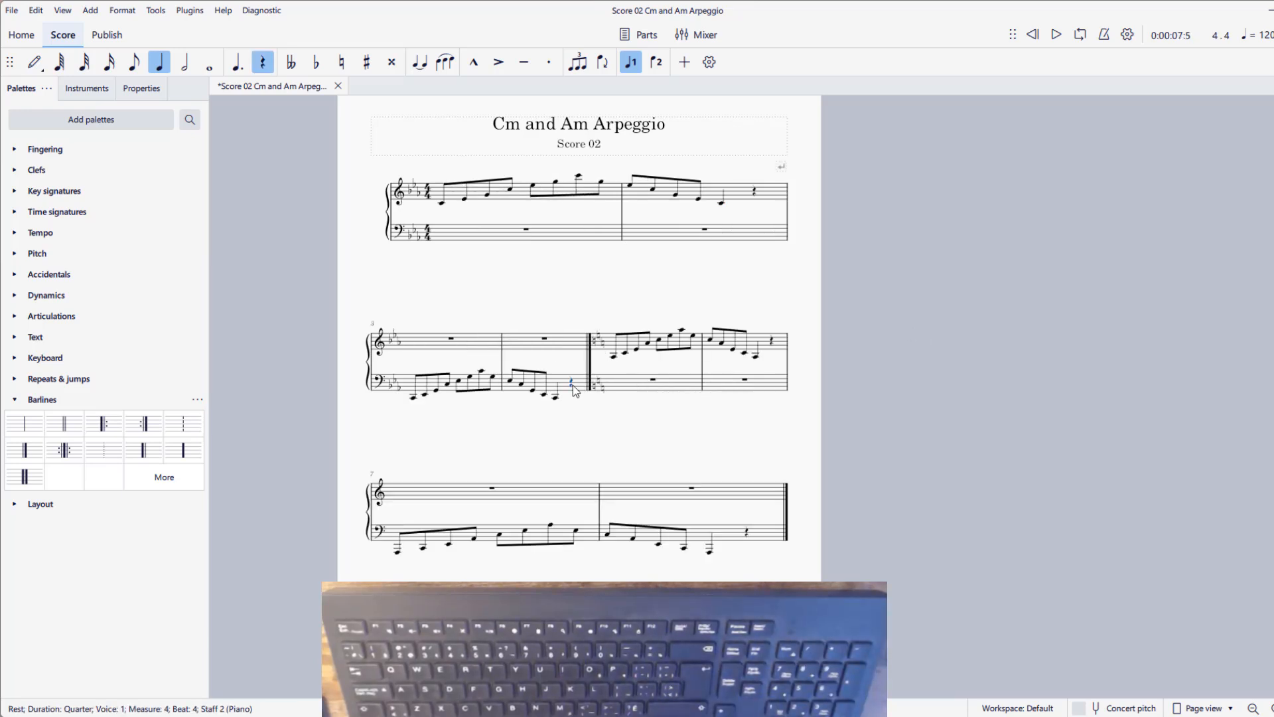
pyautogui.press('Return')
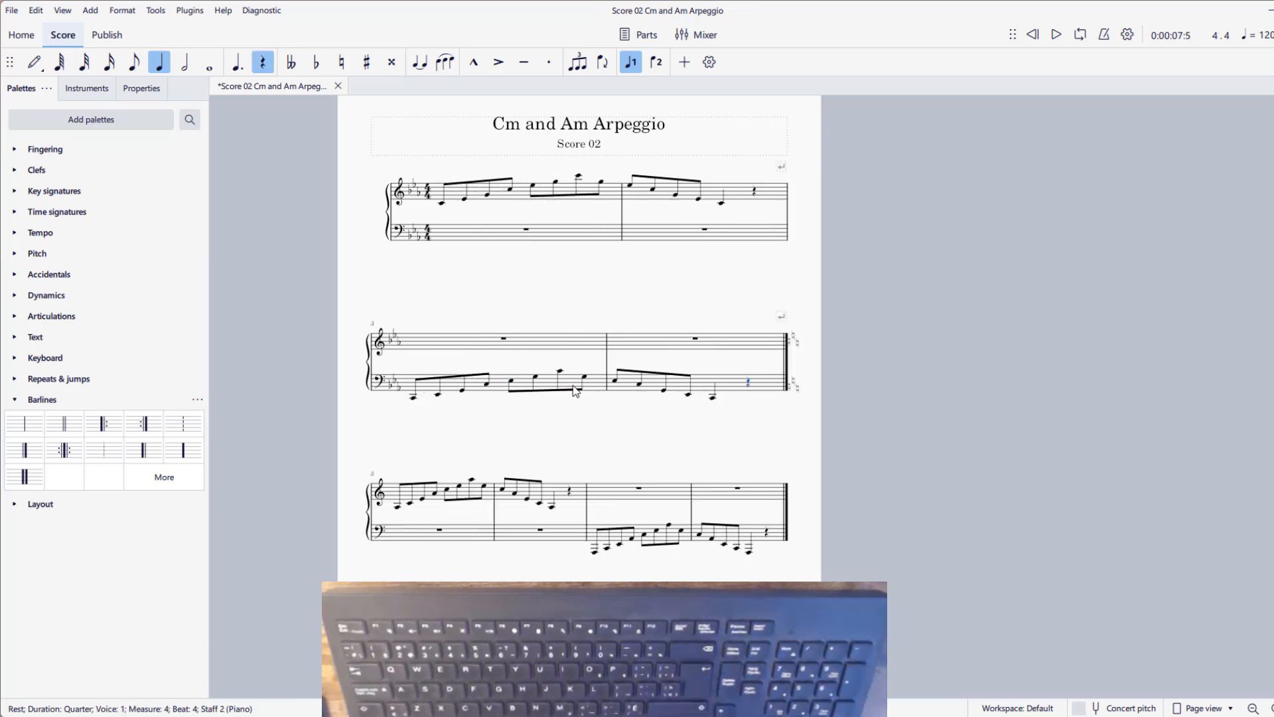
pyautogui.click(570, 491)
pyautogui.press('Return')
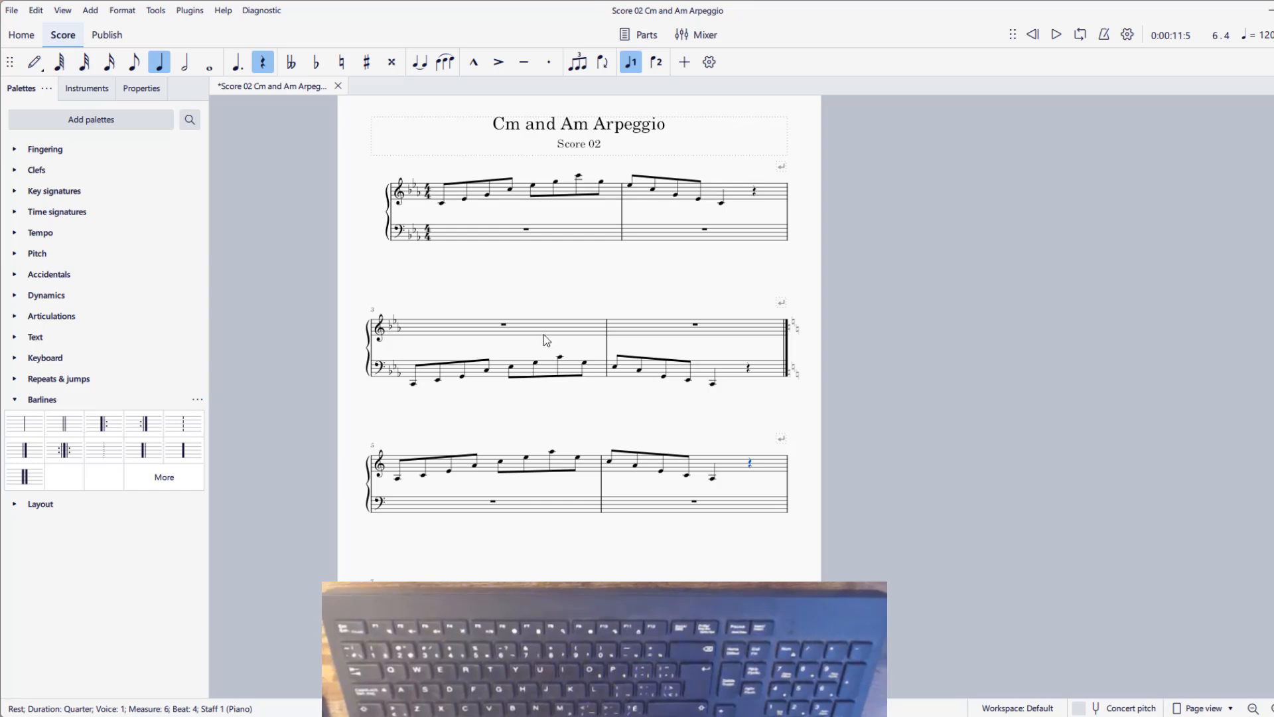
# Set the Cm and Am Arpeggio score's staff space to 0.099 in in the page settings and apply it.
pyautogui.click(189, 9)
pyautogui.moveTo(154, 12)
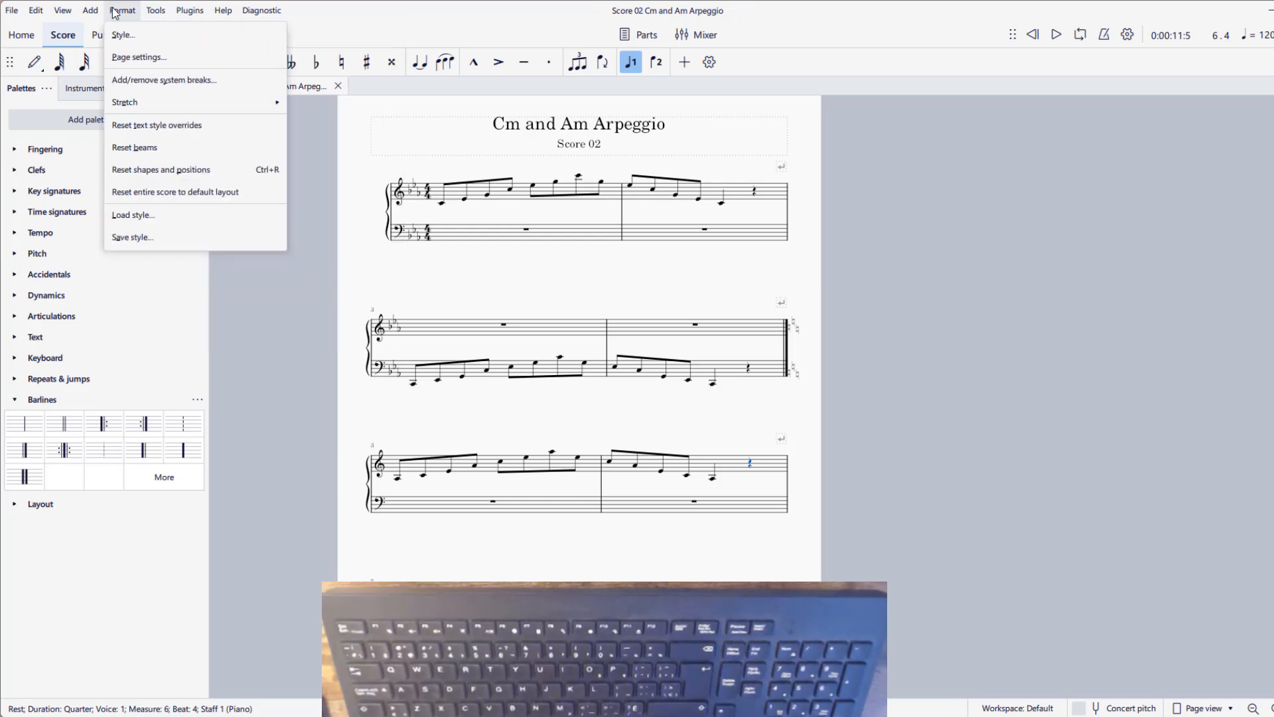
pyautogui.click(132, 58)
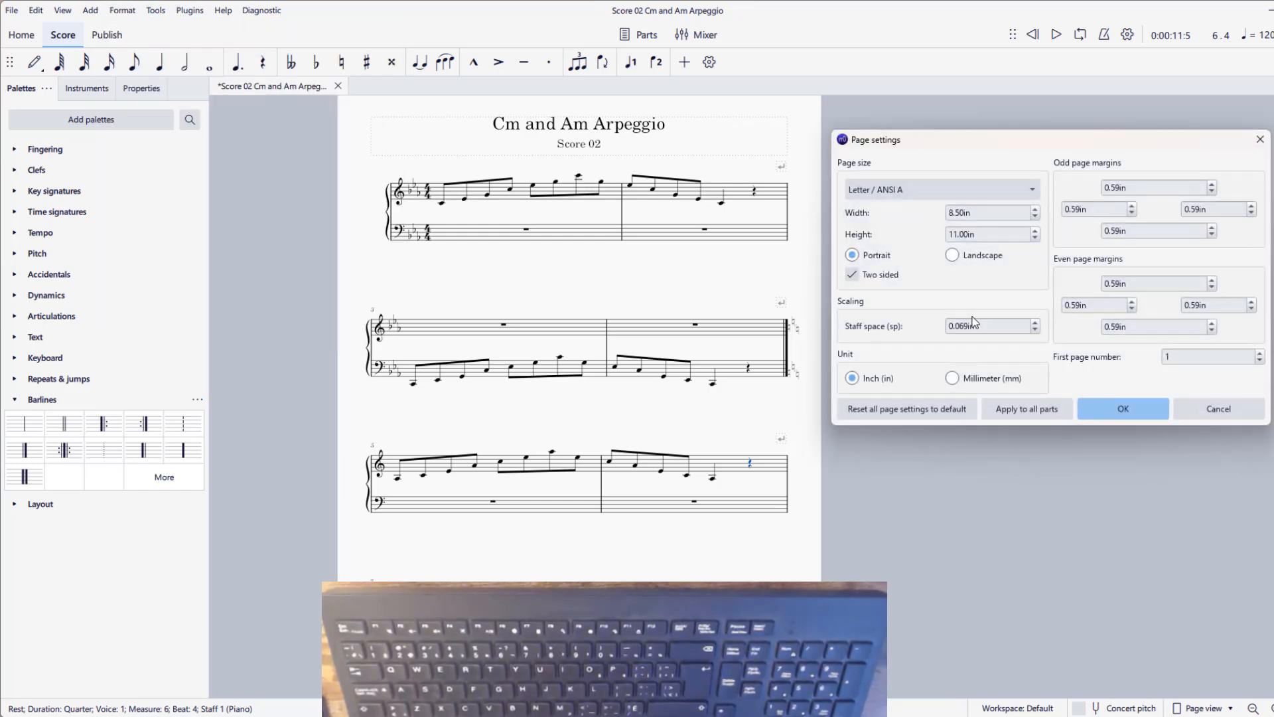
pyautogui.click(1035, 322)
pyautogui.click(1035, 323)
pyautogui.click(1035, 322)
pyautogui.click(1035, 322)
pyautogui.click(1035, 323)
pyautogui.click(1036, 323)
pyautogui.click(1036, 323)
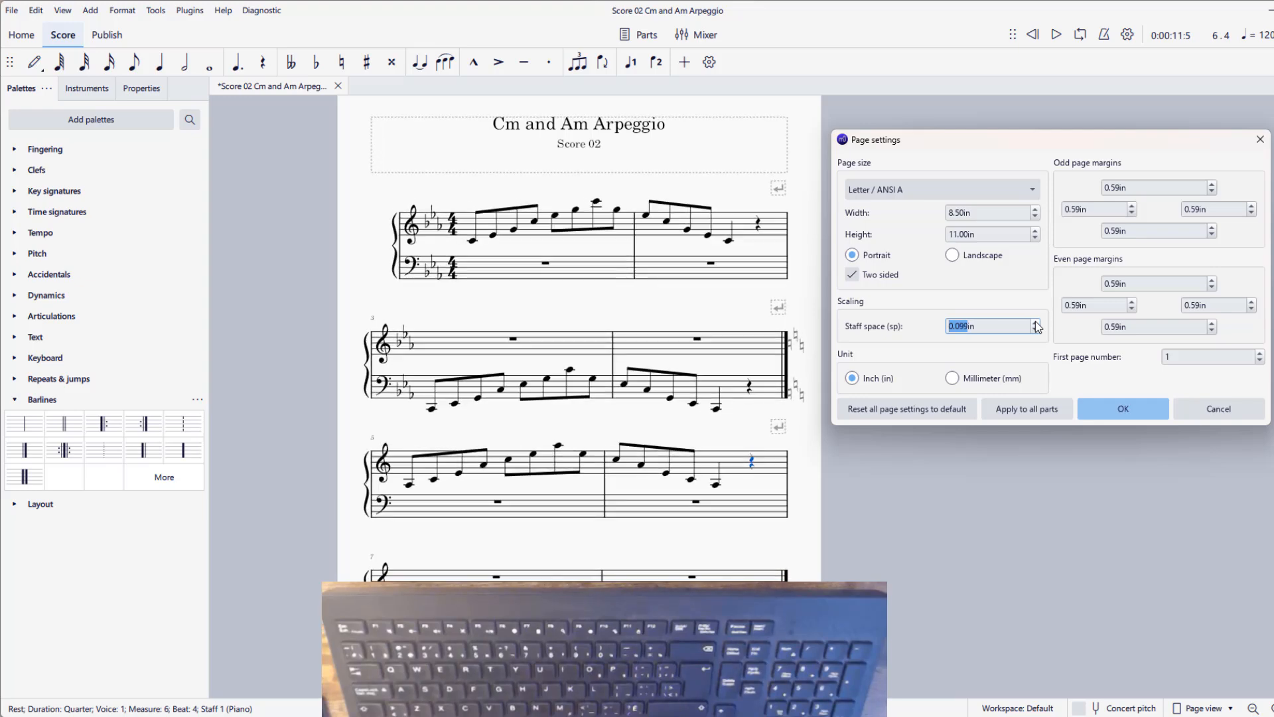
pyautogui.click(1035, 330)
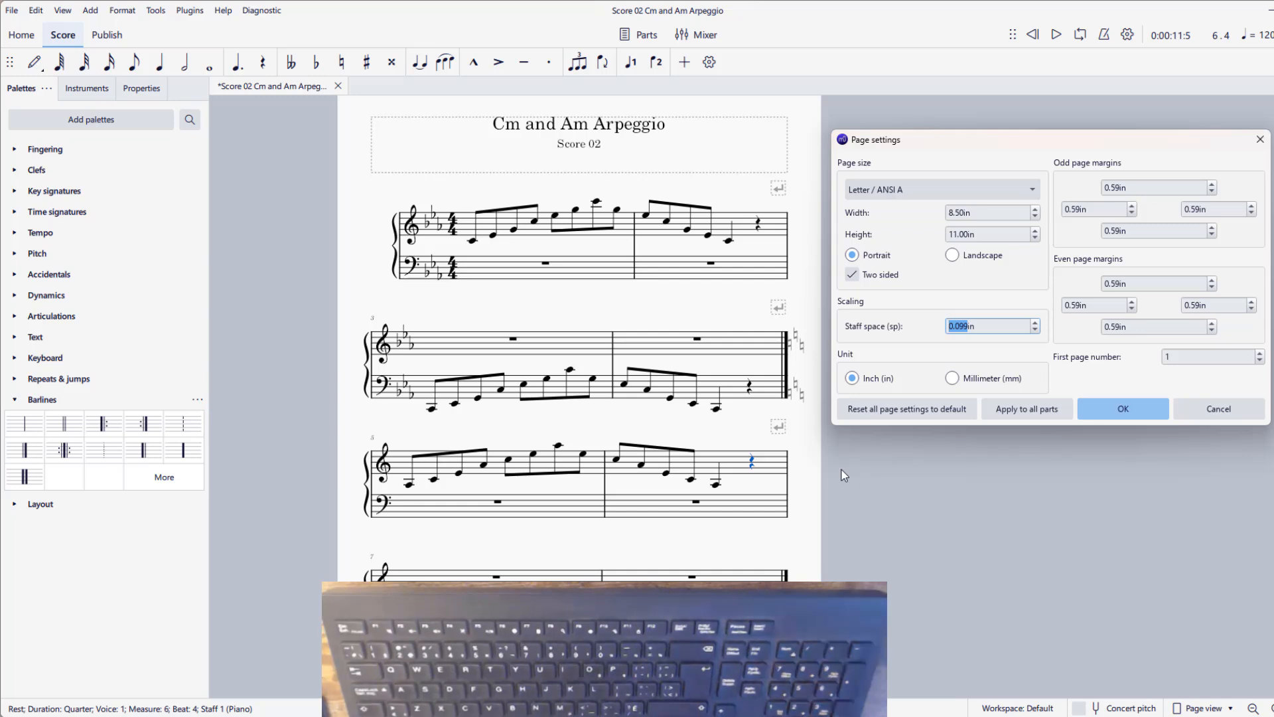
pyautogui.click(1130, 406)
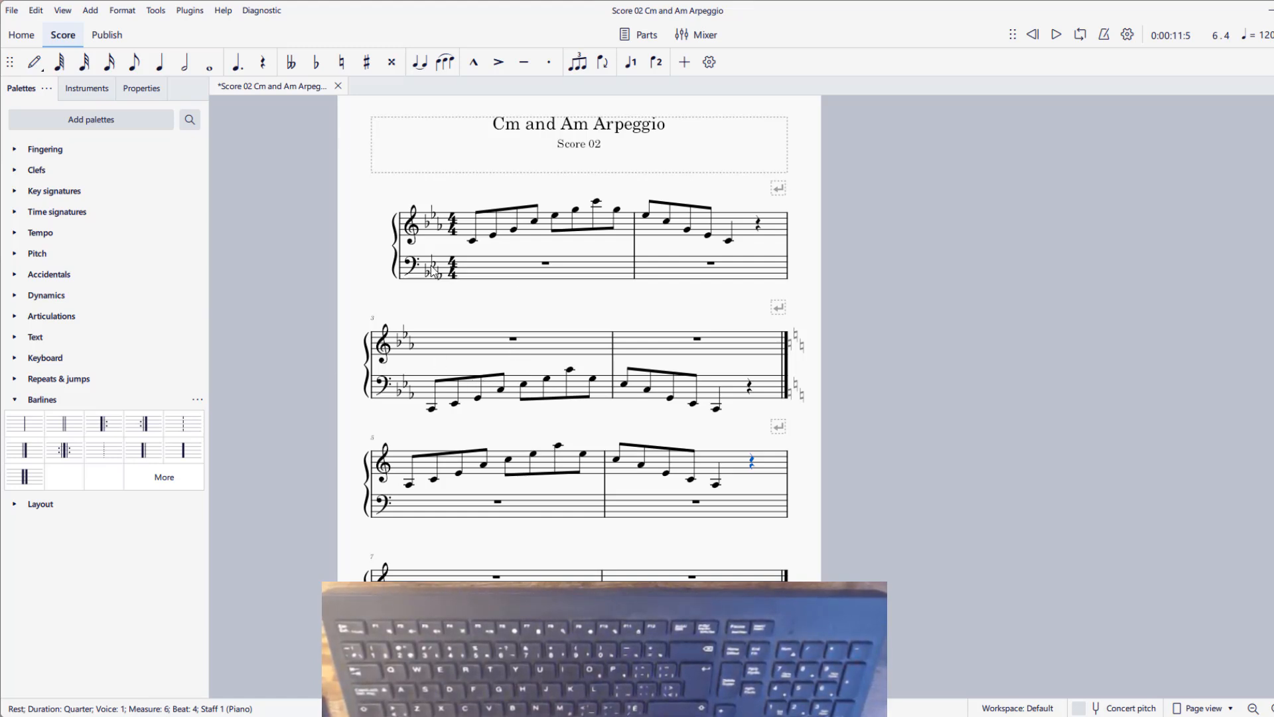
# Save the Score 02 Cm and Am Arpeggio score and the Score 03 F Major Triads (Solid) score.
pyautogui.click(11, 10)
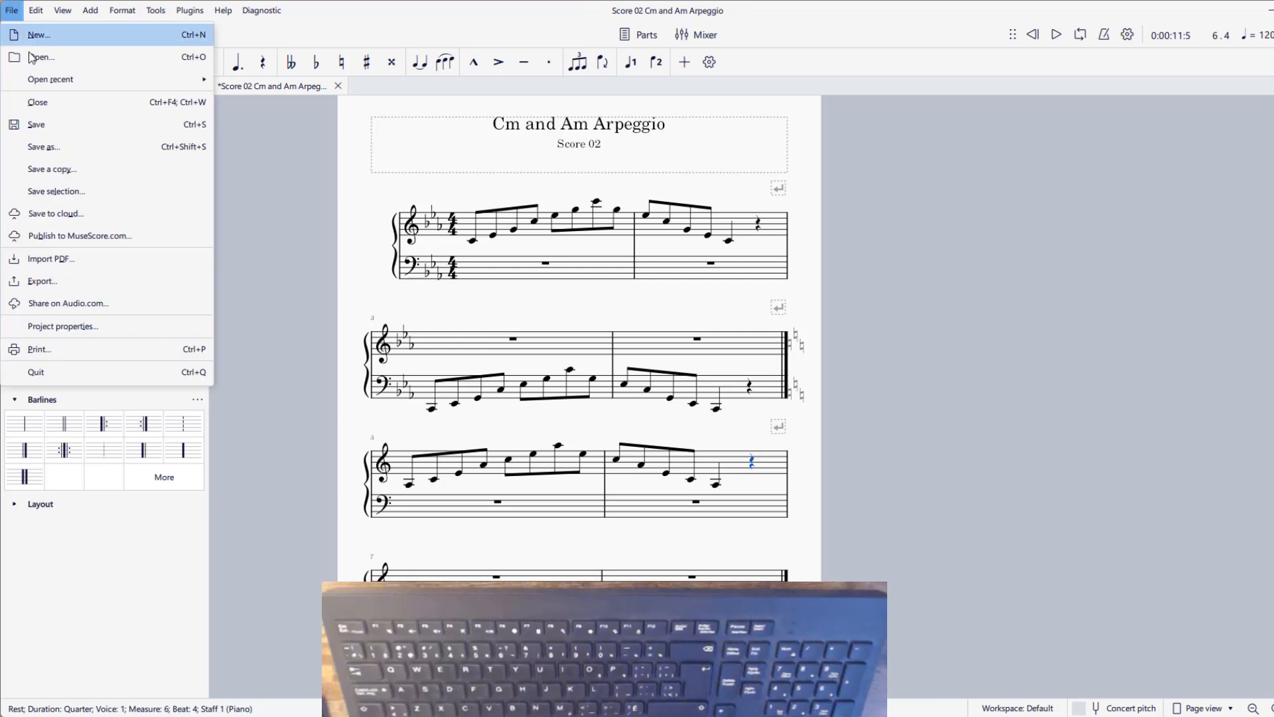
pyautogui.click(58, 126)
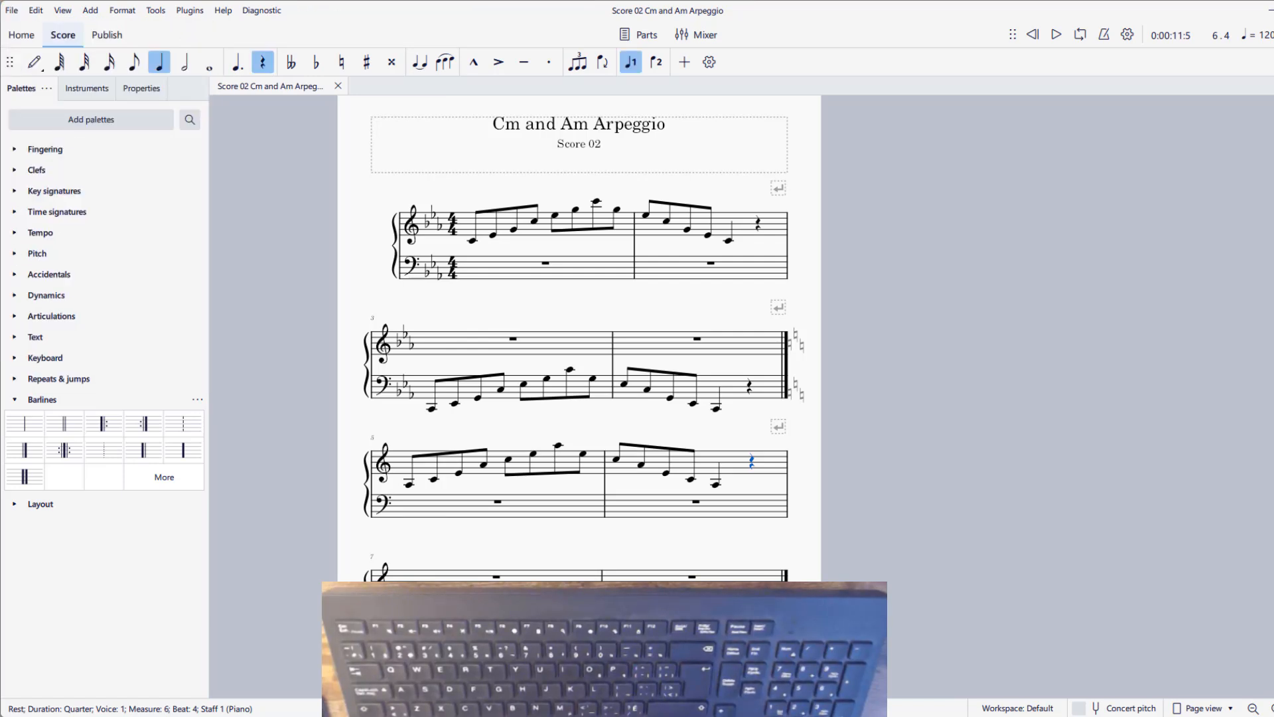
pyautogui.moveTo(790, 716)
pyautogui.click(853, 664)
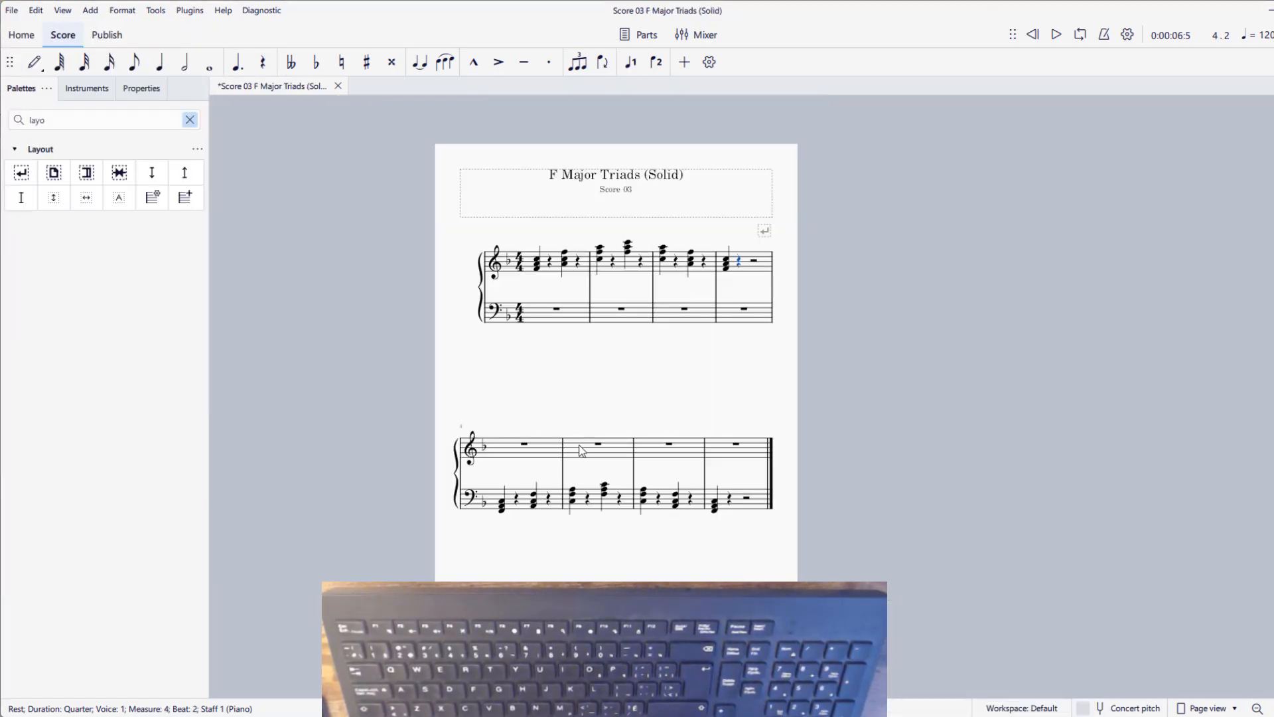
pyautogui.click(11, 10)
pyautogui.click(40, 125)
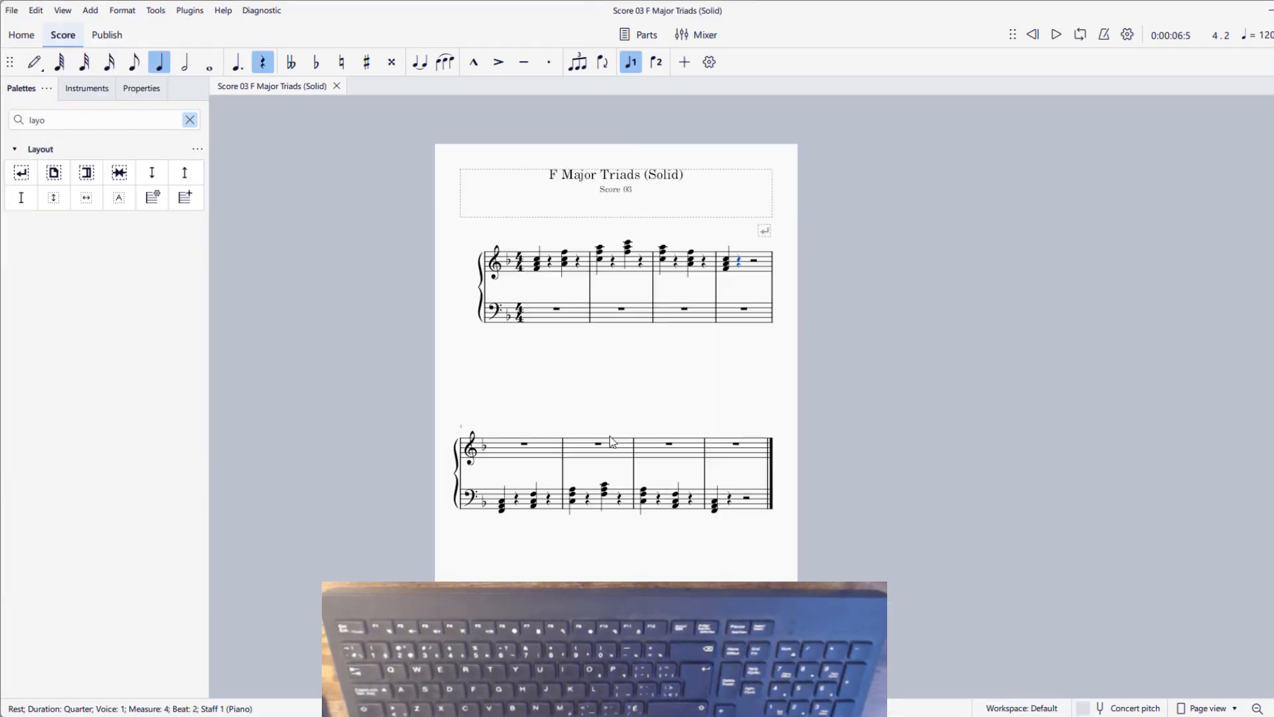